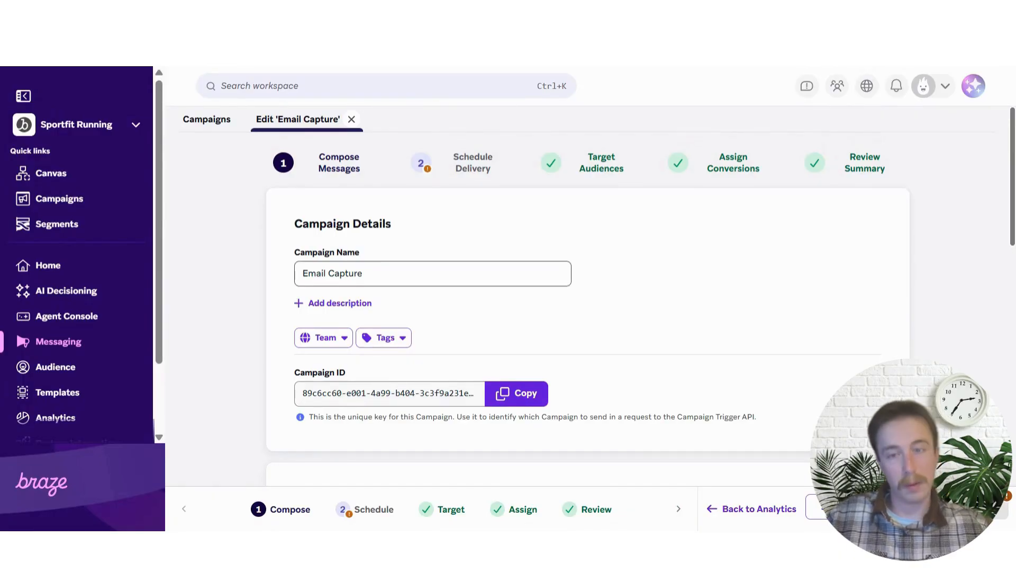
# Preview the Email sign-up message at phone portrait size, then switch back to desktop size
pyautogui.scroll(-8, 561, 266)
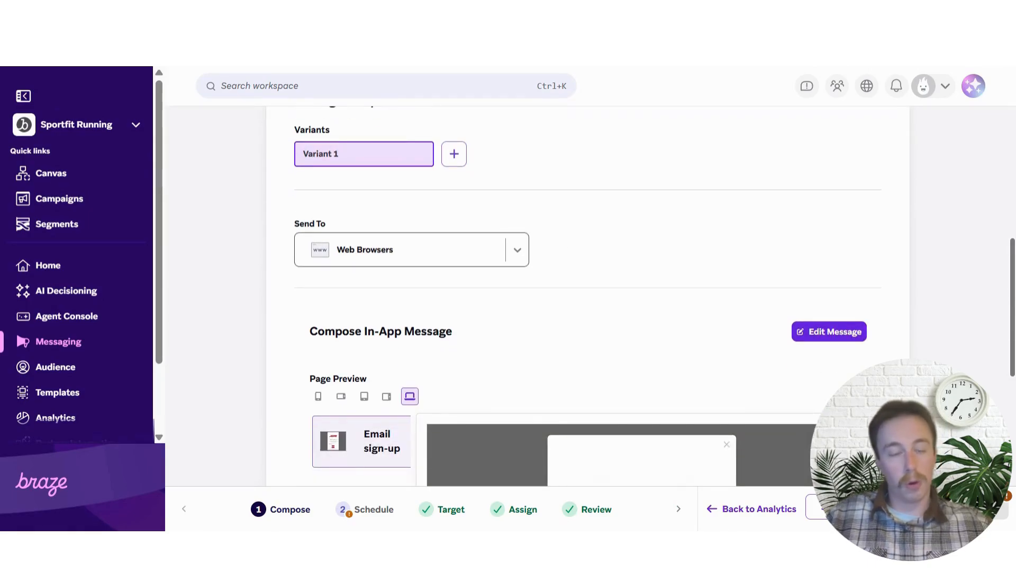
pyautogui.scroll(-2, 558, 275)
pyautogui.scroll(-2, 542, 268)
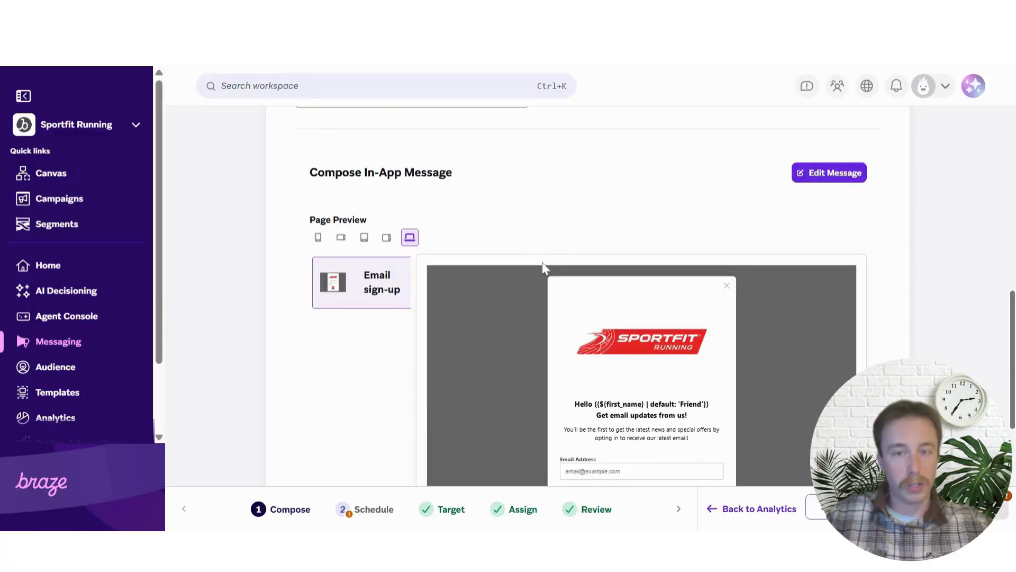
pyautogui.scroll(-2, 529, 256)
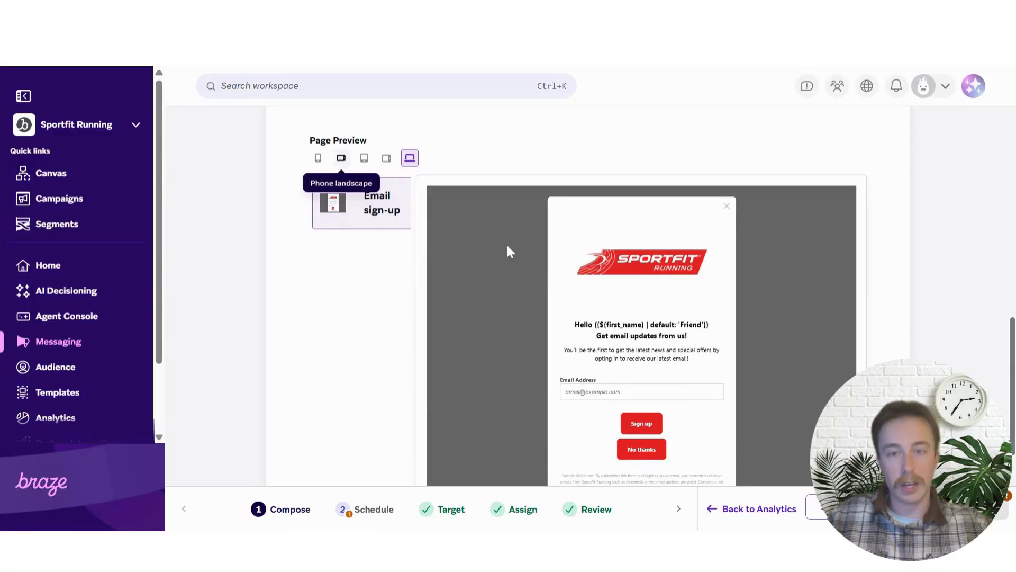
pyautogui.click(318, 158)
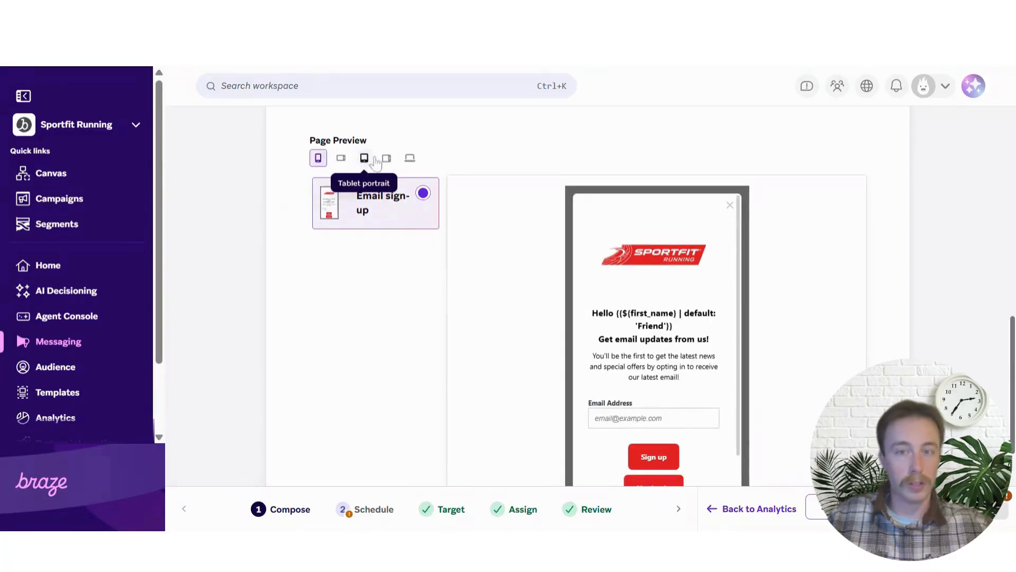
pyautogui.click(409, 157)
# Open the in-app message editor for the Email sign-up message
pyautogui.scroll(-1, 719, 213)
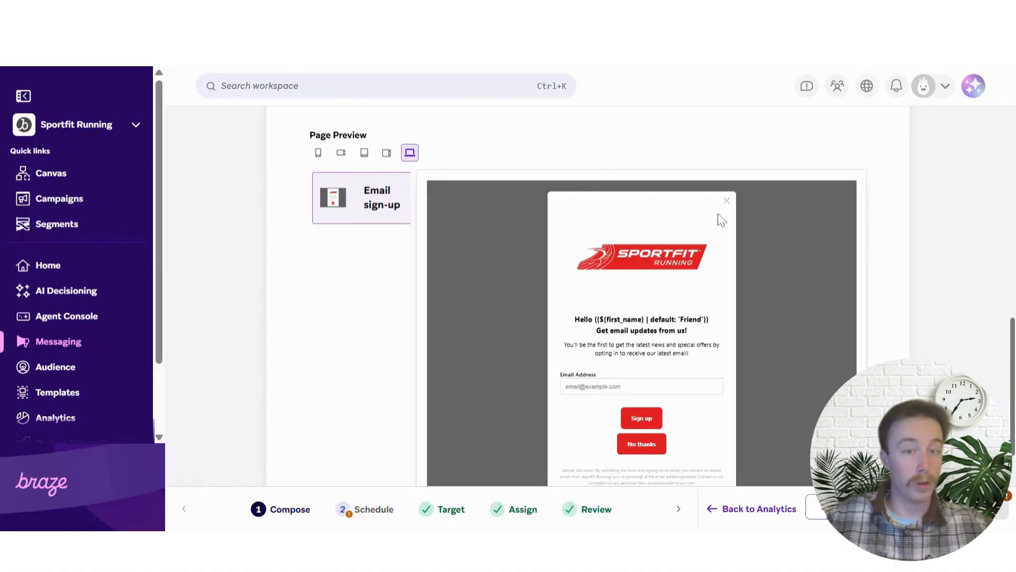
pyautogui.scroll(1, 763, 218)
pyautogui.scroll(-1, 757, 220)
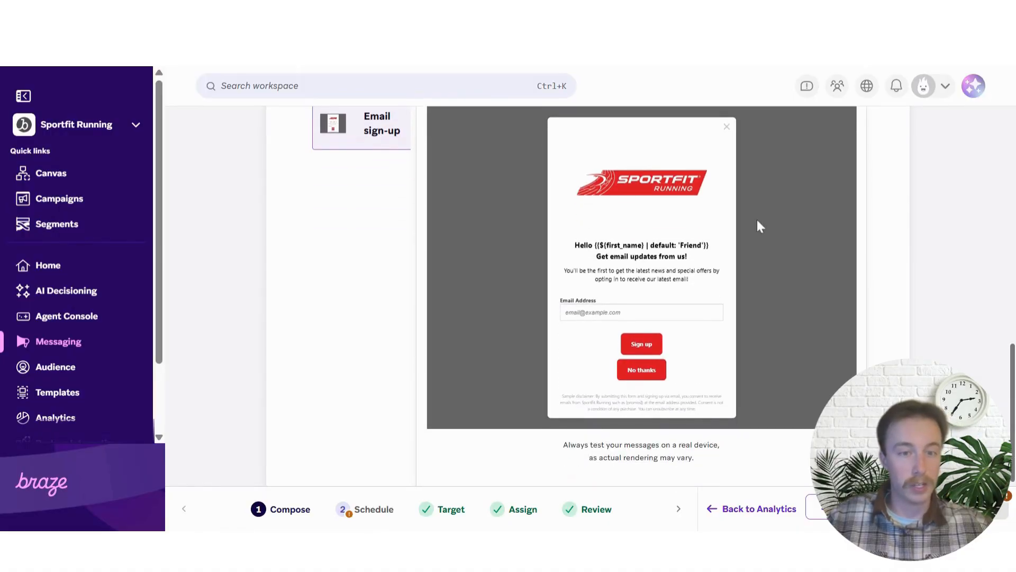
pyautogui.scroll(-1, 760, 224)
pyautogui.scroll(3, 801, 229)
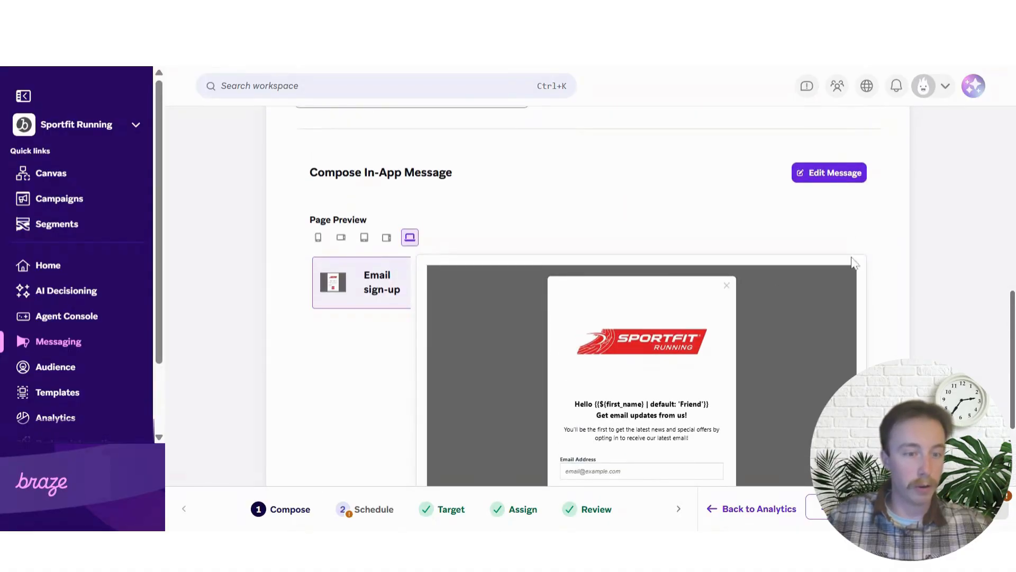
pyautogui.click(830, 179)
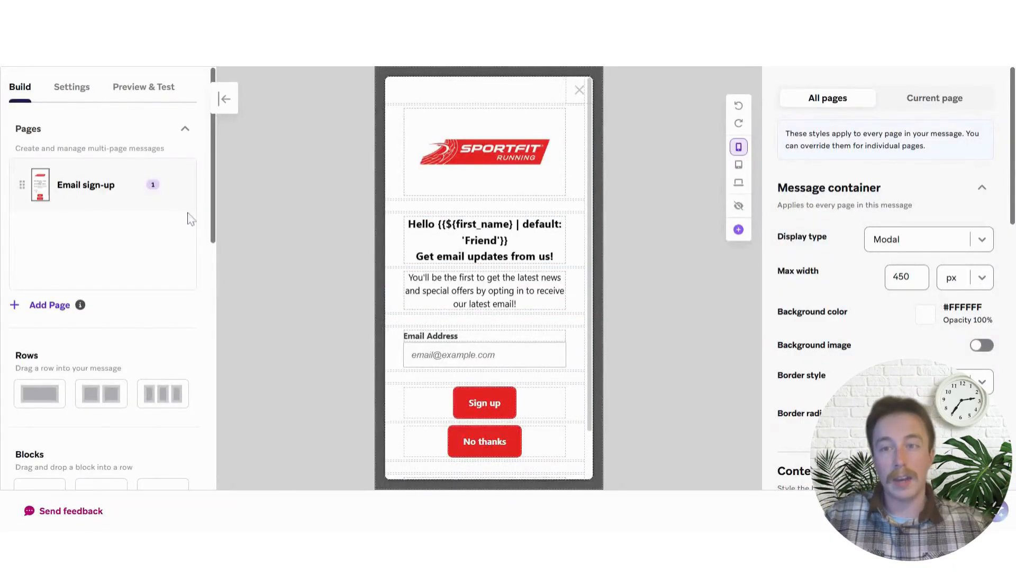
# Switch to Preview & Test and scroll down to Test Recipients and the preview Profile greeting 'Hello J'
pyautogui.click(152, 89)
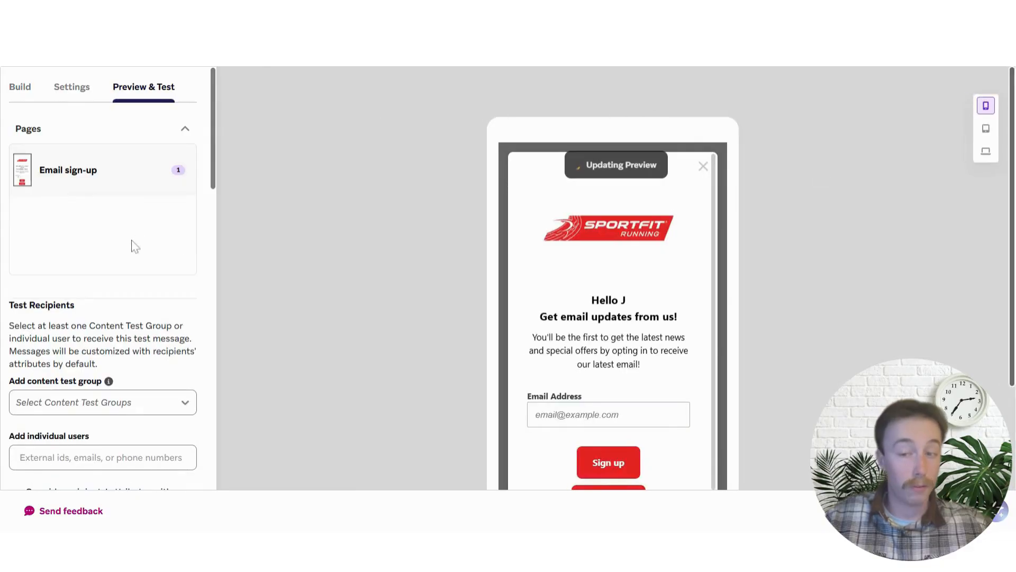
pyautogui.scroll(-2, 138, 267)
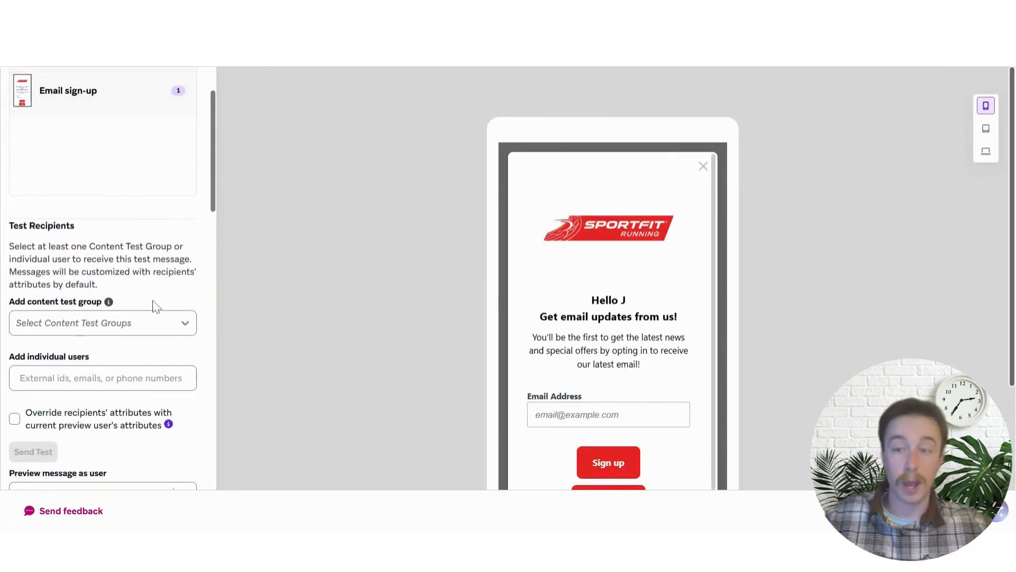
pyautogui.scroll(-2, 156, 306)
pyautogui.scroll(-2, 98, 334)
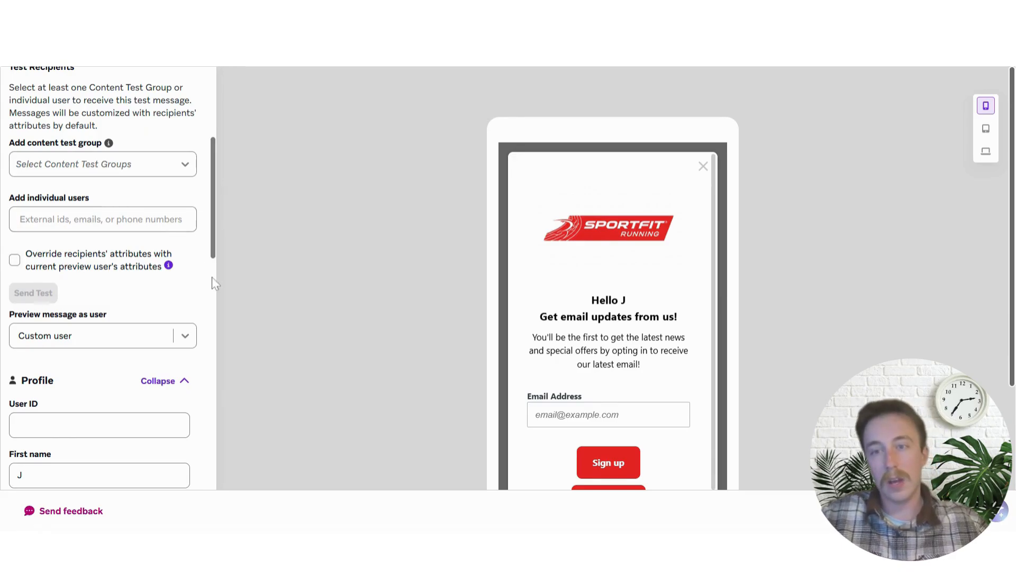
# Preview the message as a Random user
pyautogui.scroll(-2, 69, 296)
pyautogui.scroll(2, 98, 296)
pyautogui.click(96, 341)
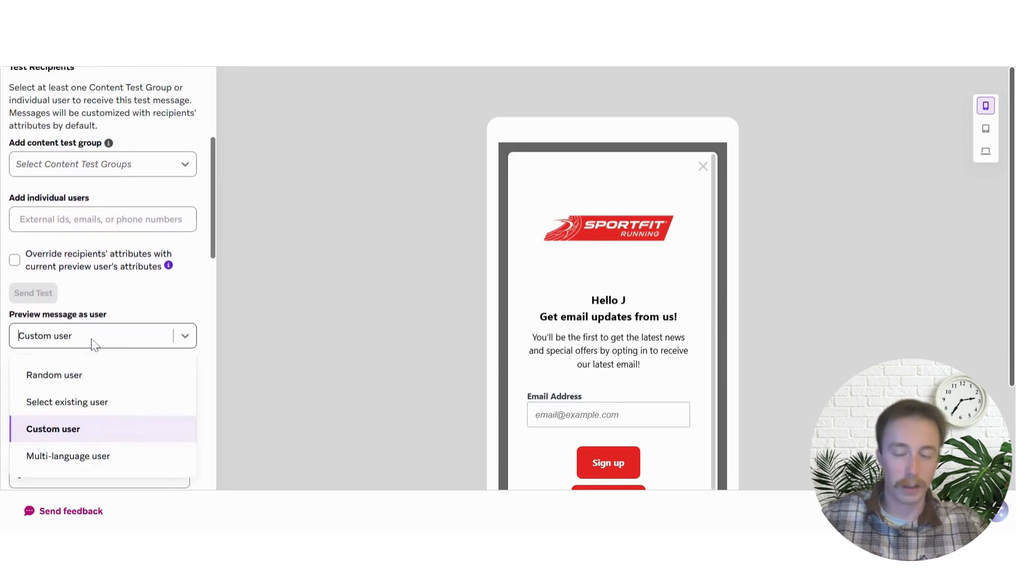
pyautogui.click(90, 374)
pyautogui.scroll(-1, 118, 284)
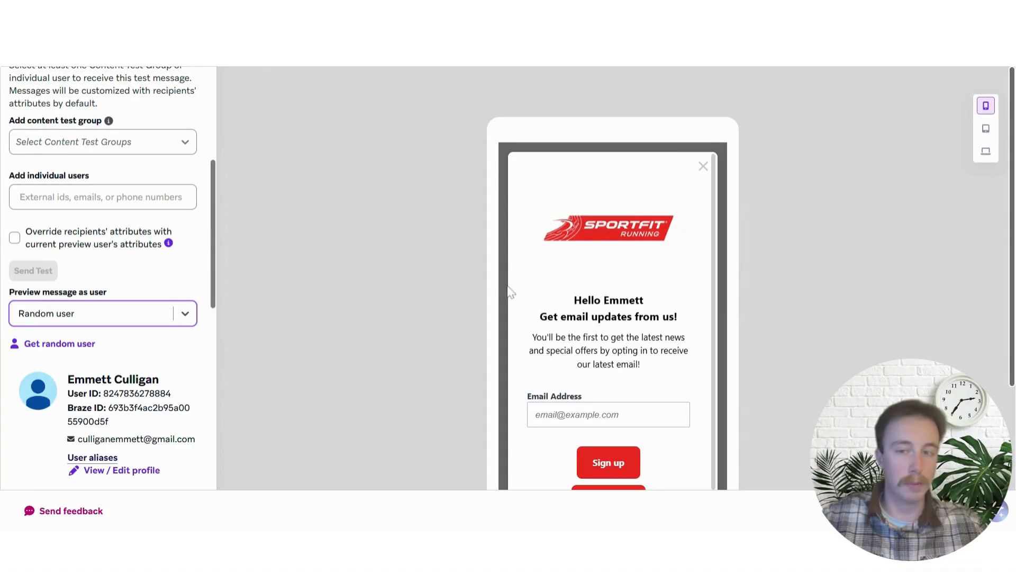
# Preview as an existing user looked up by pasted e-mail, then switch back to Custom user
pyautogui.click(116, 307)
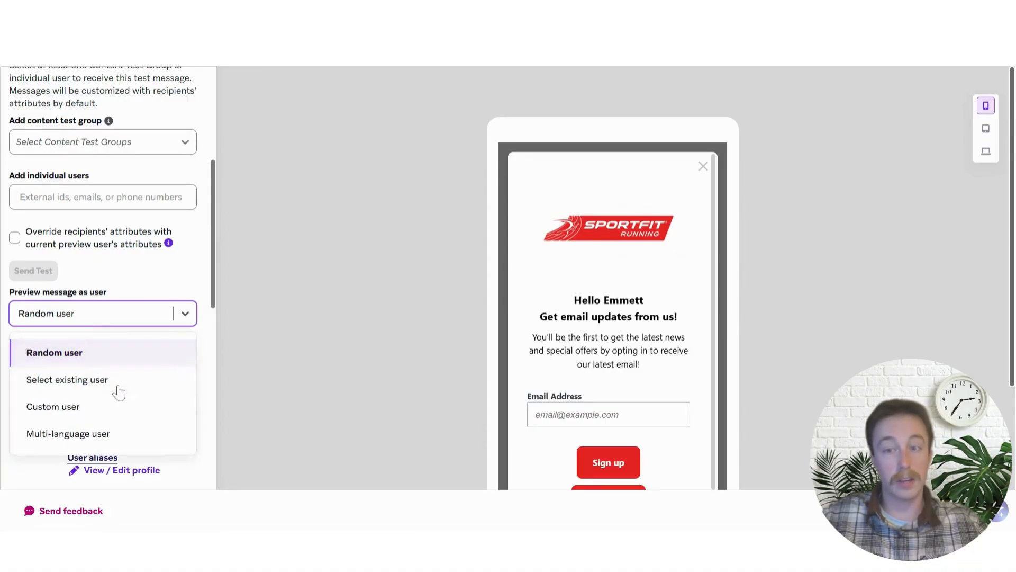
pyautogui.click(122, 331)
pyautogui.scroll(-1, 118, 332)
pyautogui.click(111, 272)
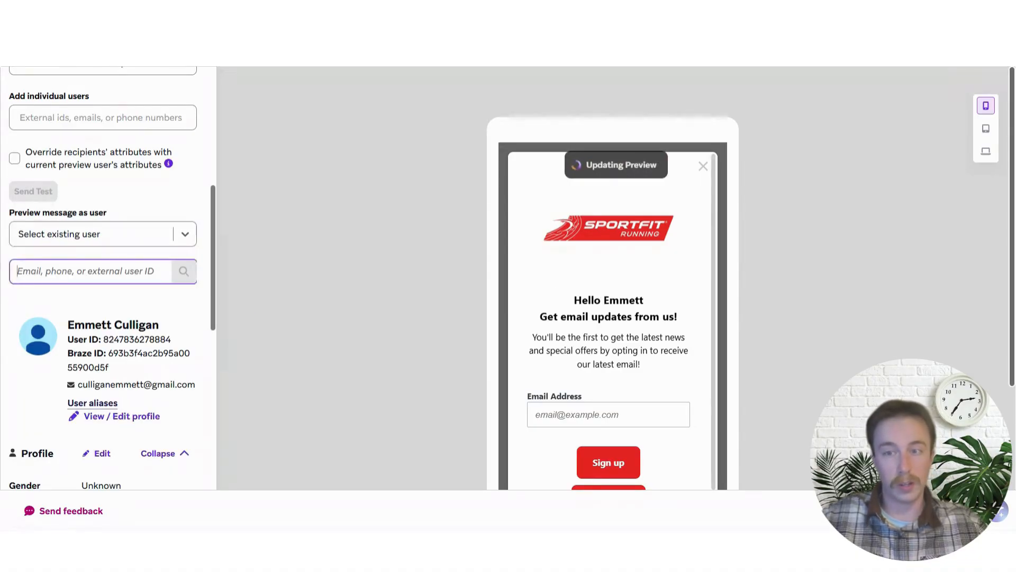
pyautogui.hotkey('ctrl', 'v')
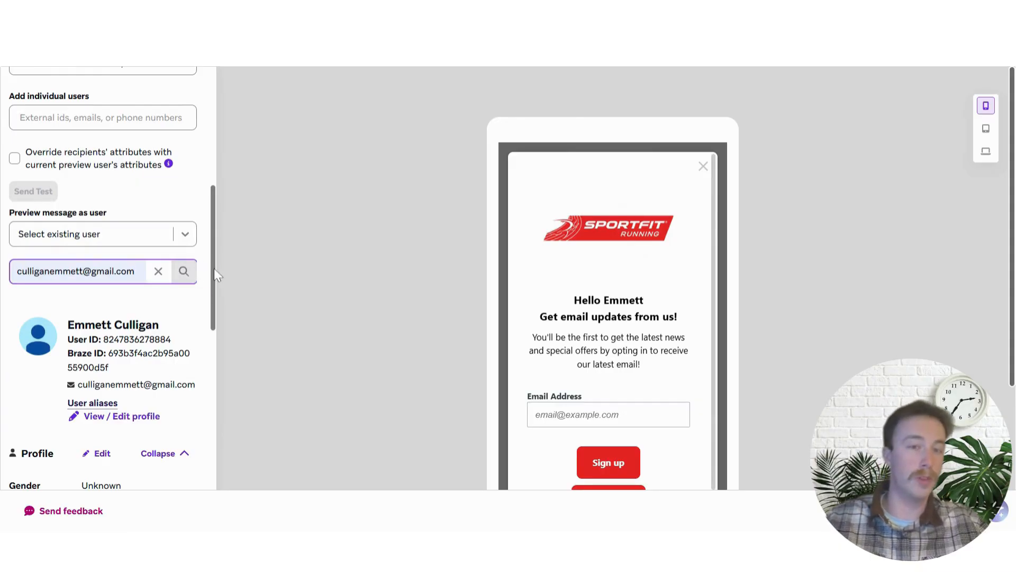
pyautogui.click(184, 271)
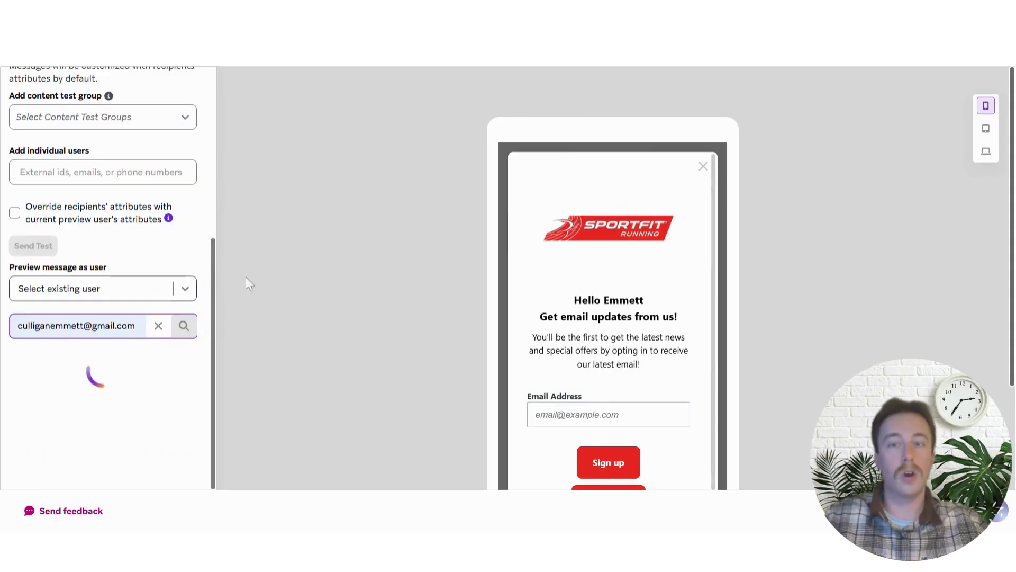
pyautogui.scroll(-3, 140, 265)
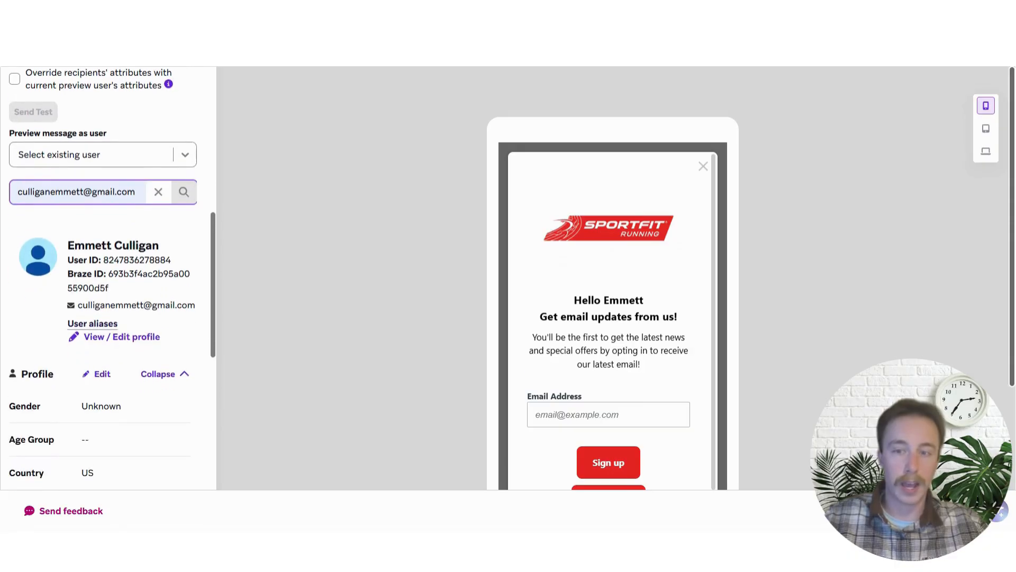
pyautogui.scroll(-1, 547, 284)
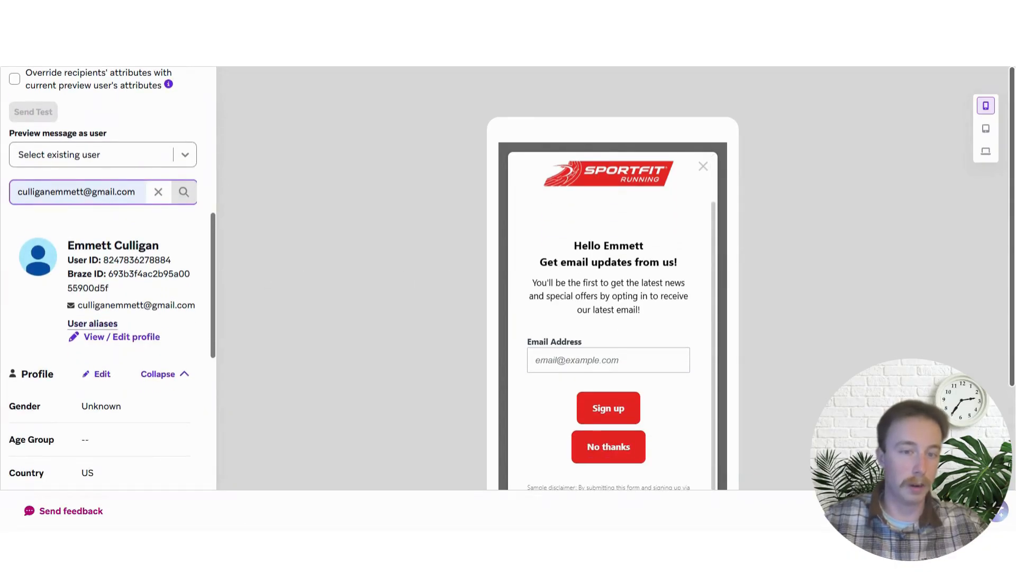
pyautogui.click(126, 161)
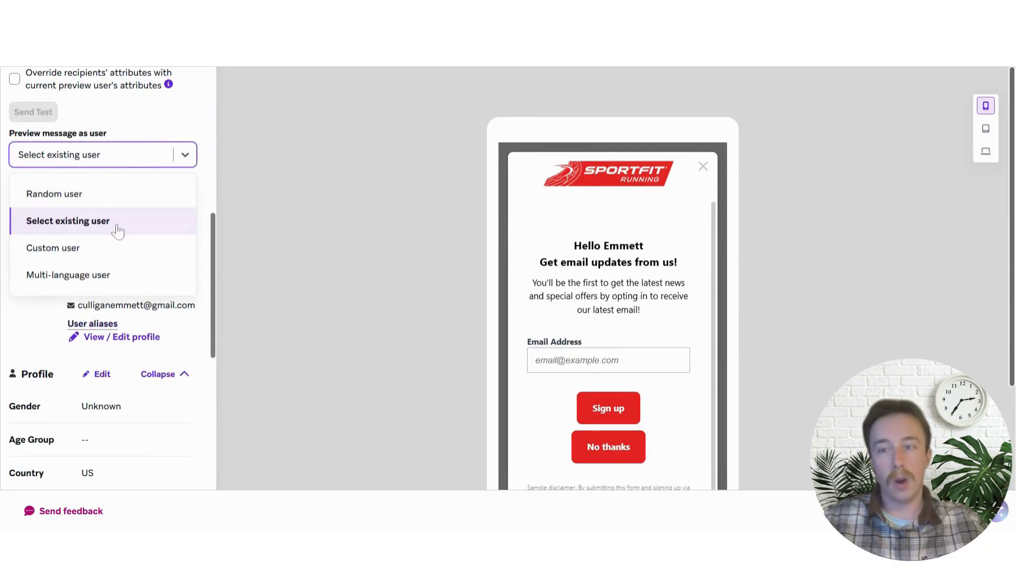
pyautogui.click(108, 249)
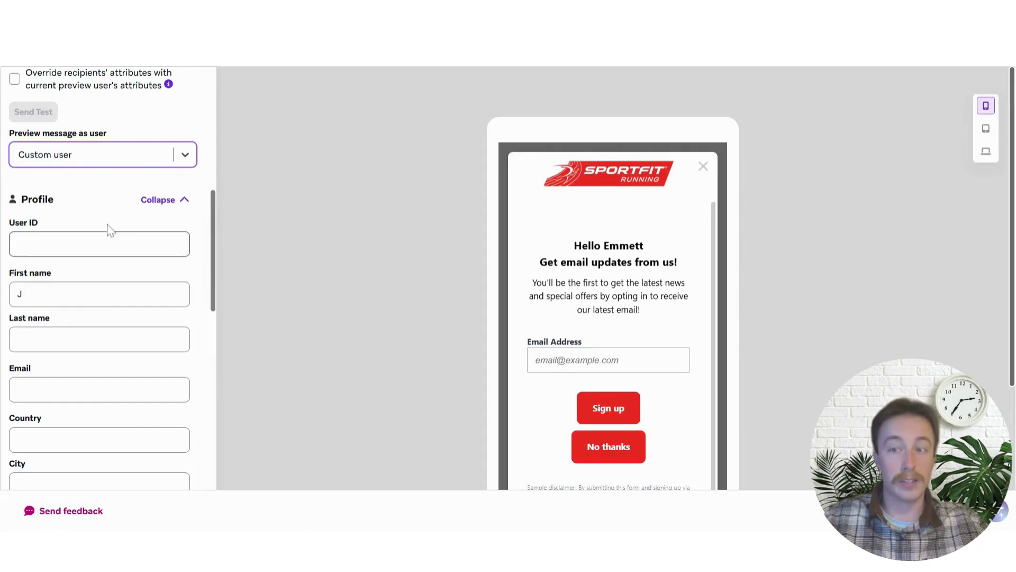
# Change the custom preview user's first name to 'Joe'
pyautogui.moveTo(25, 294); pyautogui.dragTo(8, 292)
pyautogui.write('J')
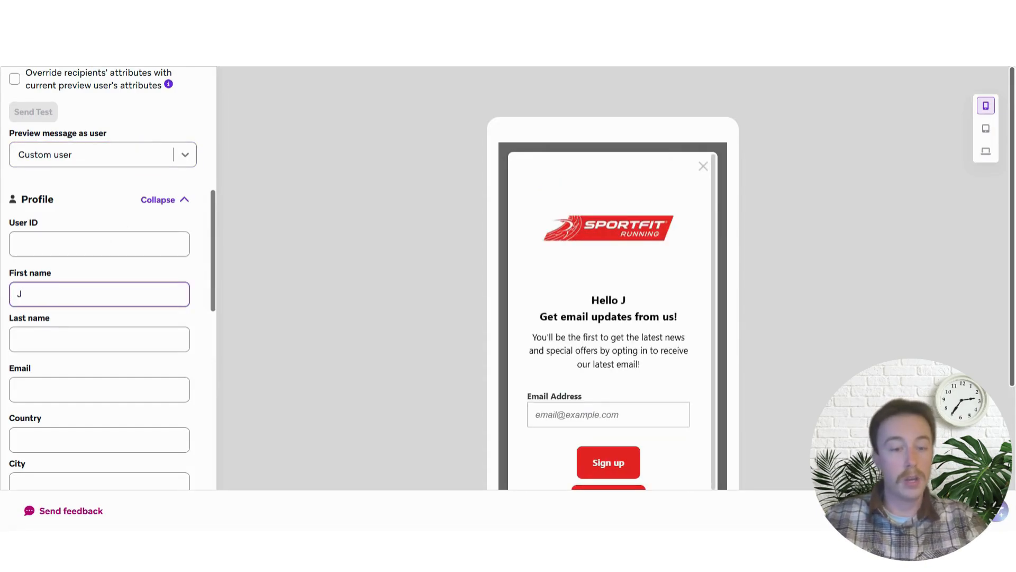
pyautogui.write('oe')
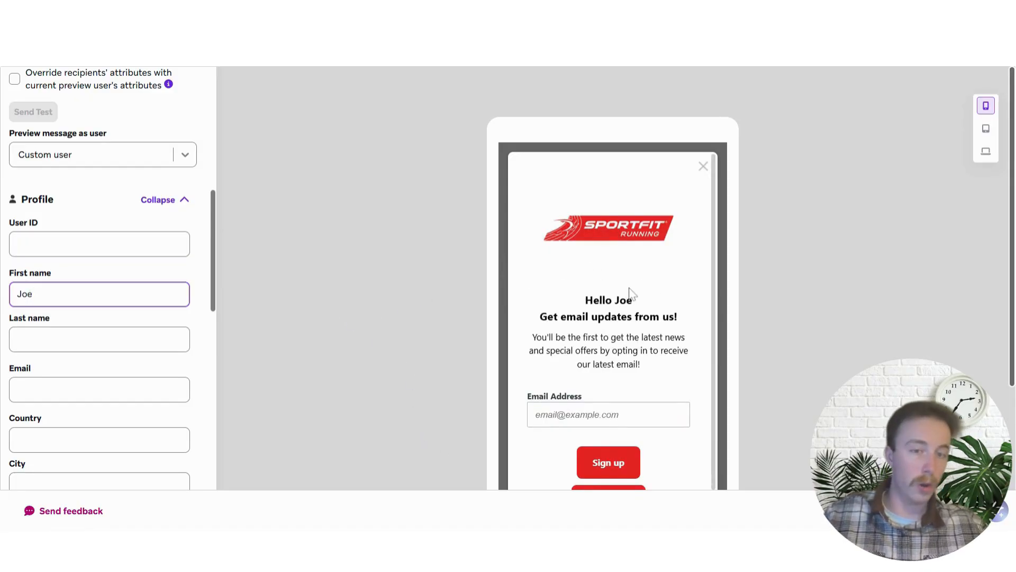
pyautogui.scroll(-2, 620, 272)
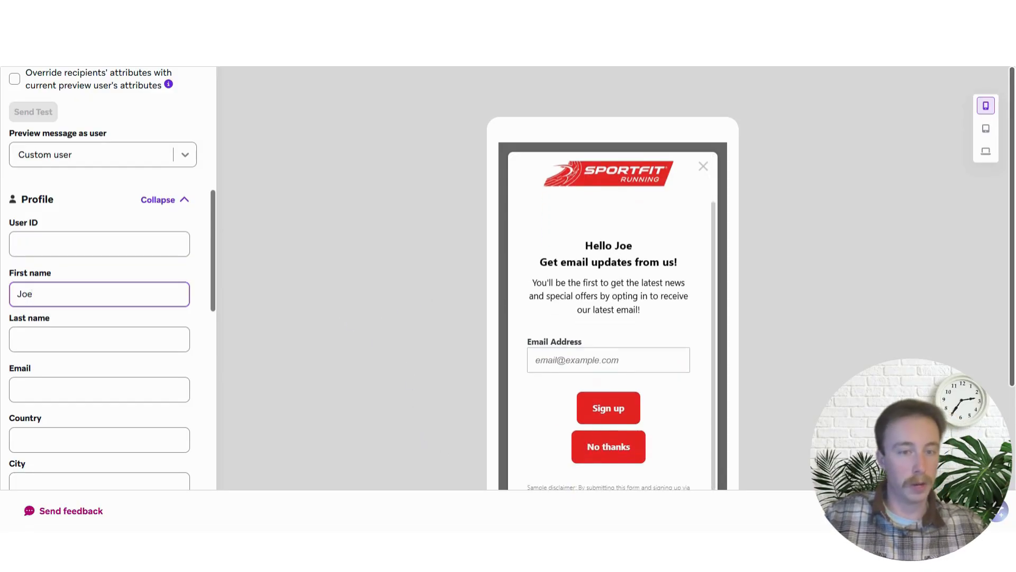
pyautogui.scroll(-2, 688, 285)
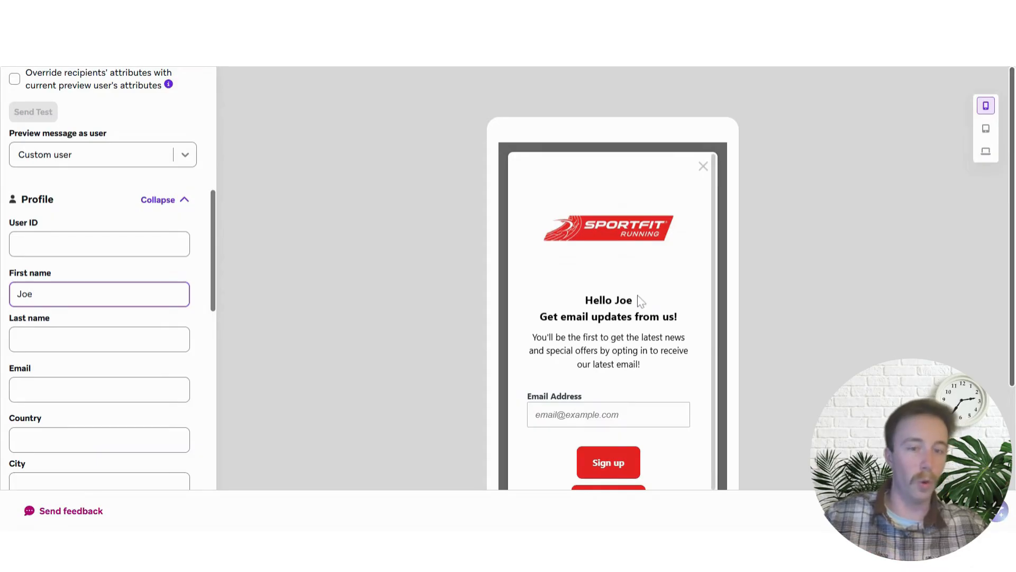
# Close the message editor and return to the Email Capture campaign details
pyautogui.scroll(-1, 639, 311)
pyautogui.scroll(-1, 640, 312)
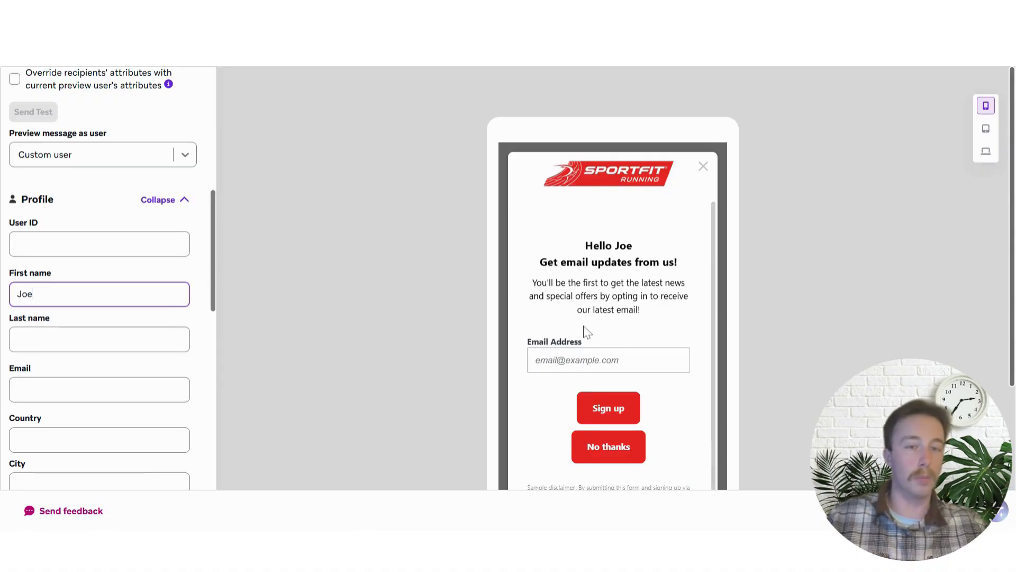
pyautogui.scroll(-2, 665, 343)
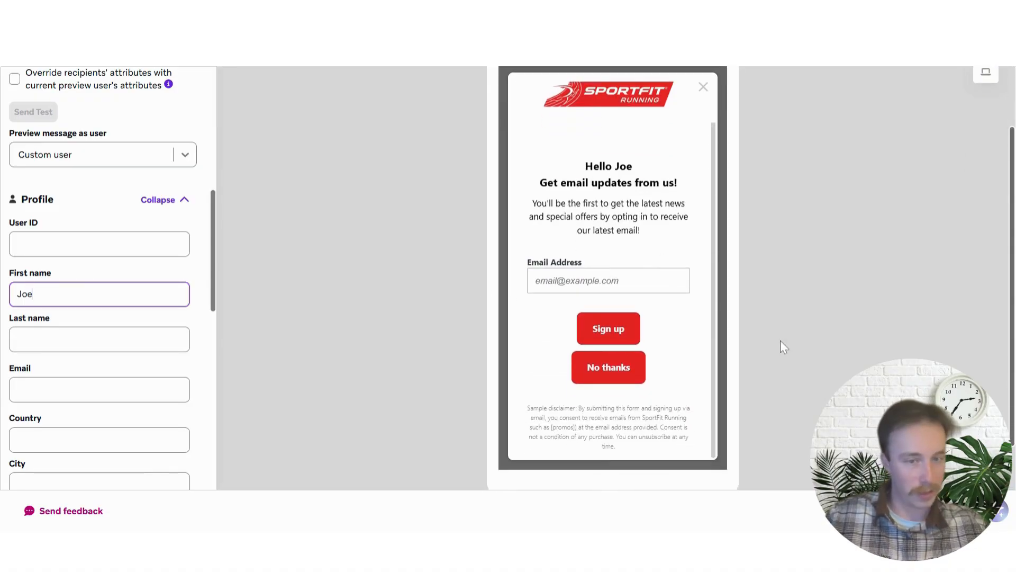
pyautogui.click(953, 511)
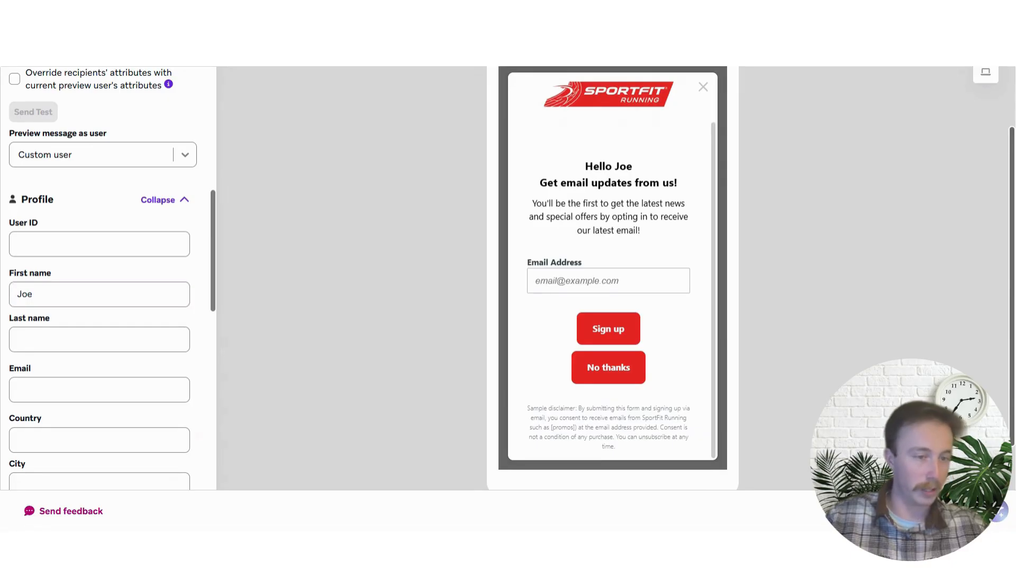
pyautogui.scroll(10, 647, 280)
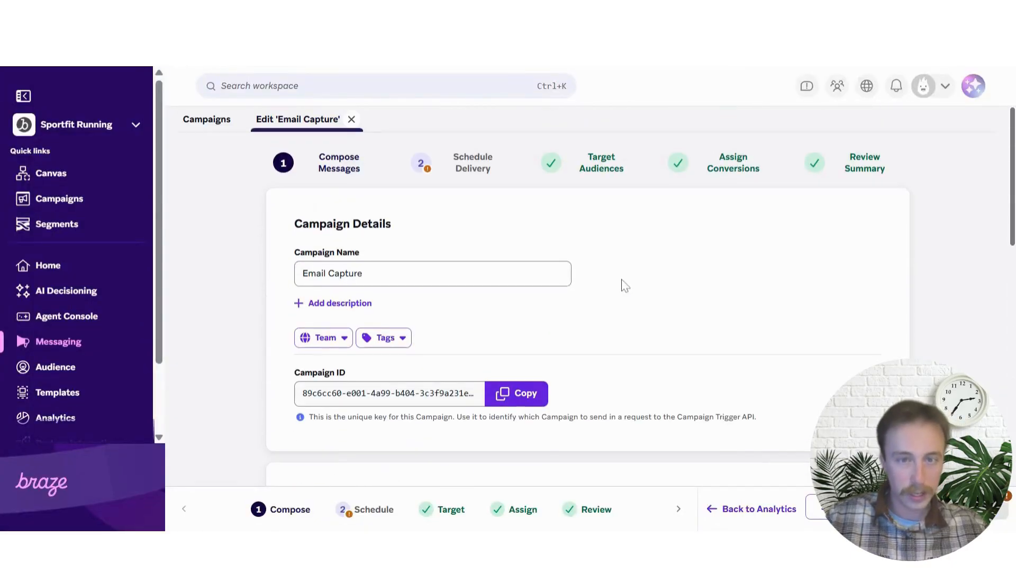
# Go to the Schedule Delivery step and list the available Action-Based trigger actions
pyautogui.click(466, 176)
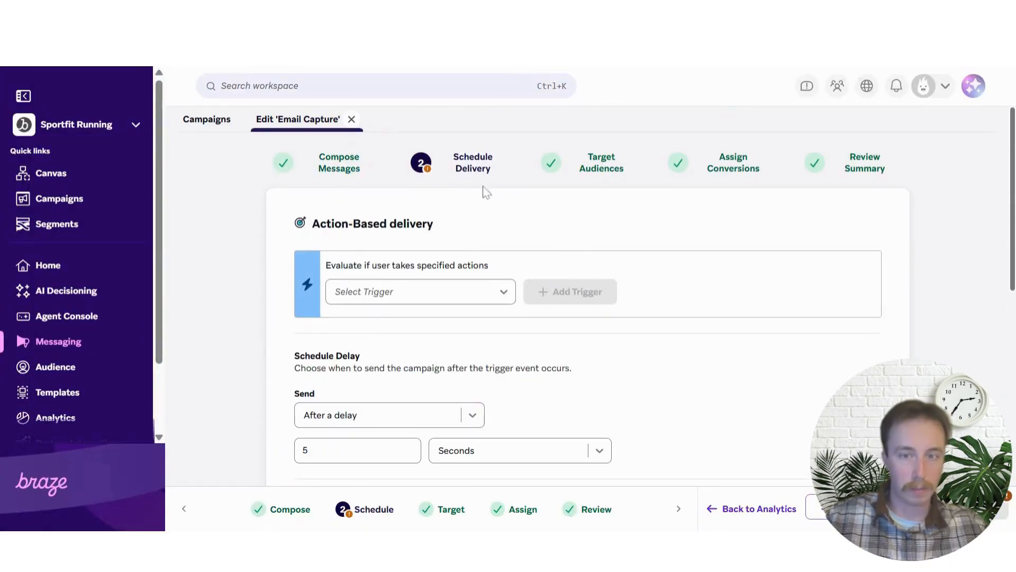
pyautogui.scroll(-2, 497, 227)
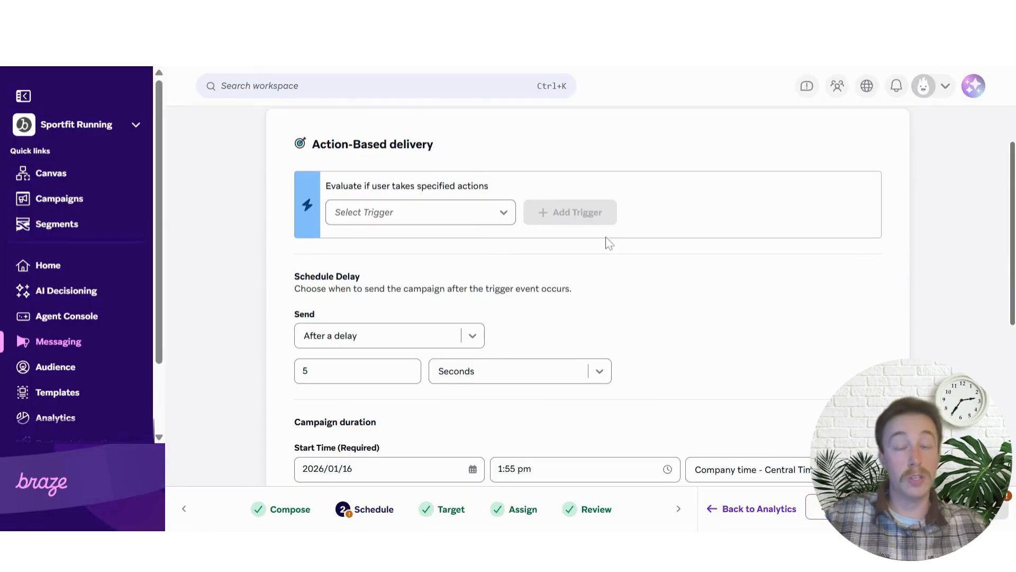
pyautogui.scroll(2, 555, 275)
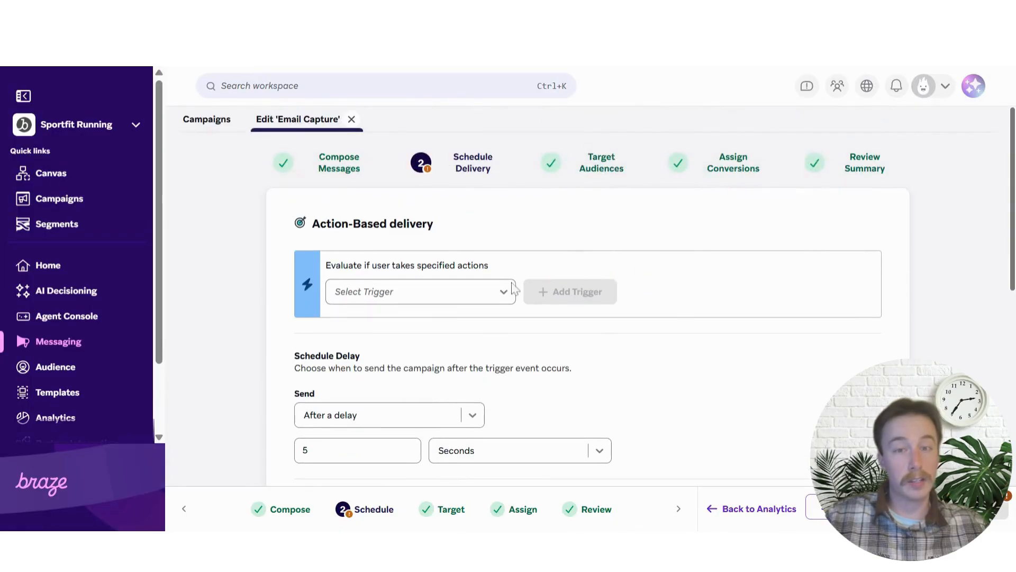
pyautogui.click(465, 299)
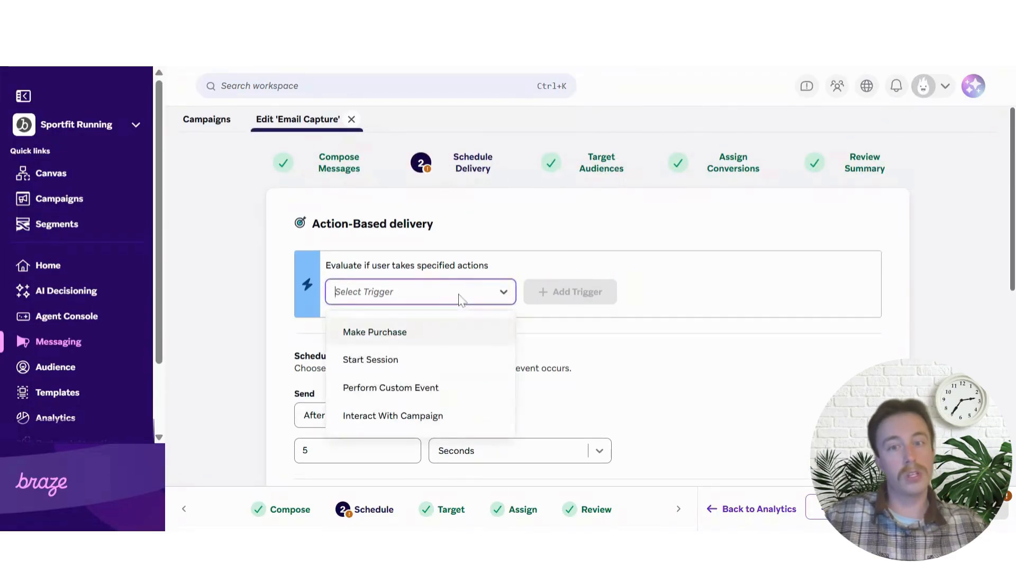
pyautogui.scroll(-2, 497, 238)
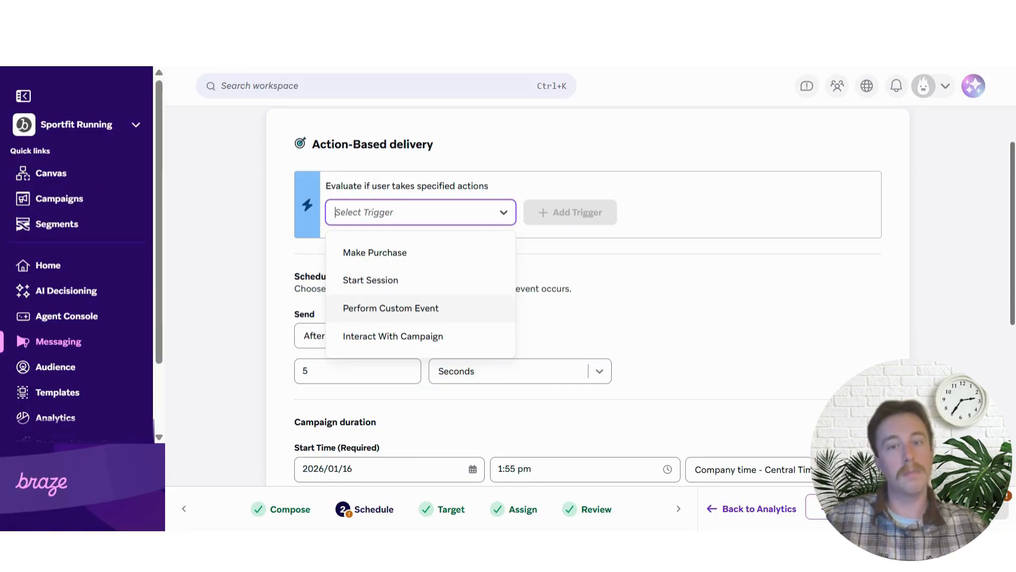
# Add a Start Session trigger for sessions in any app, keeping the 5-second send delay
pyautogui.click(407, 281)
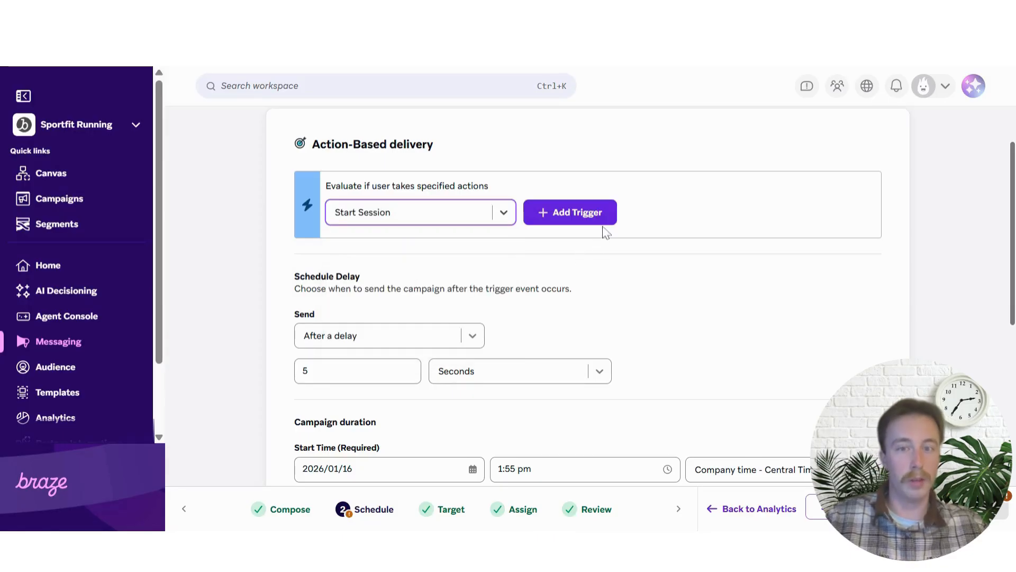
pyautogui.click(582, 213)
pyautogui.scroll(-2, 481, 216)
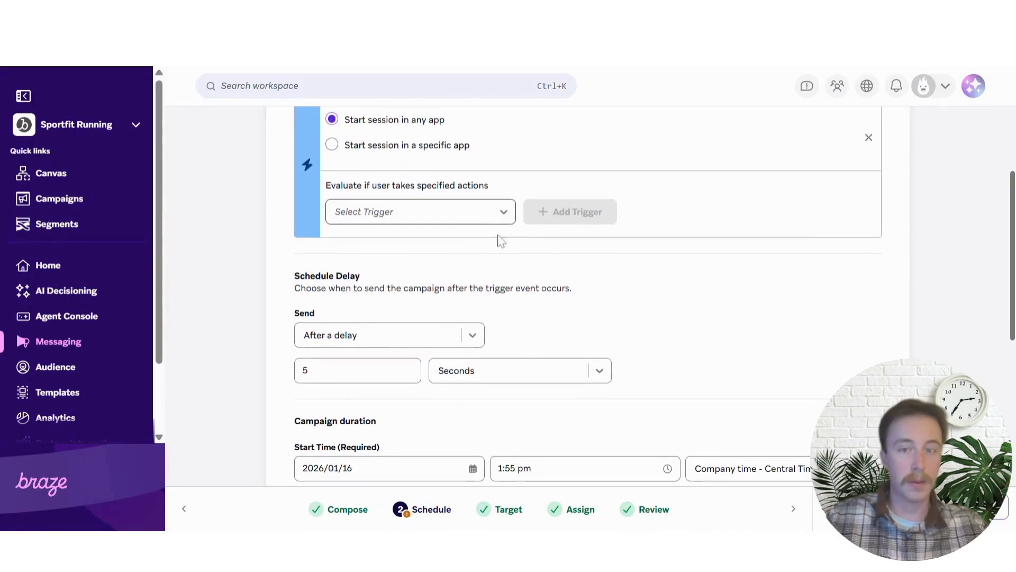
pyautogui.scroll(-2, 529, 281)
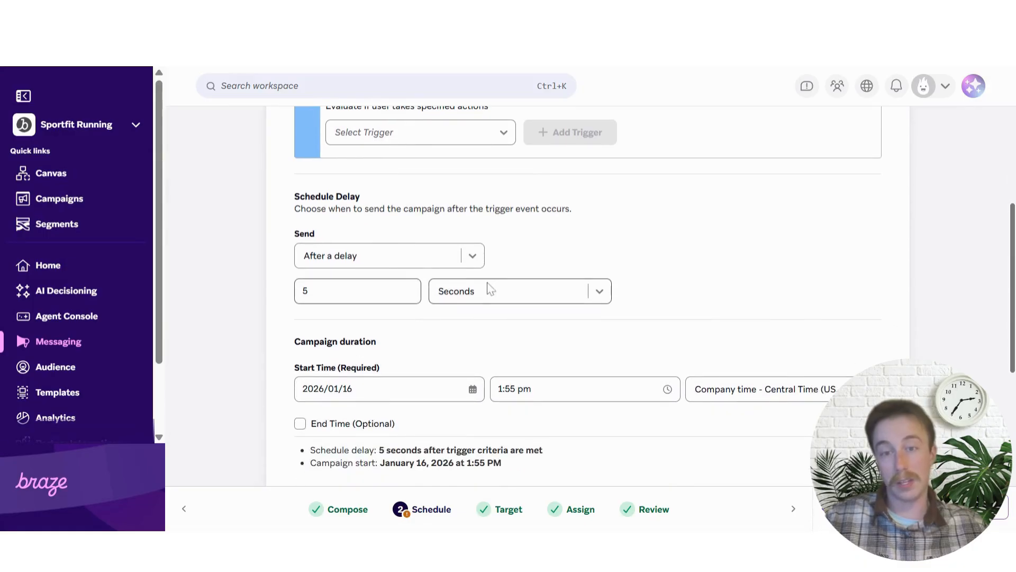
pyautogui.scroll(-2, 442, 347)
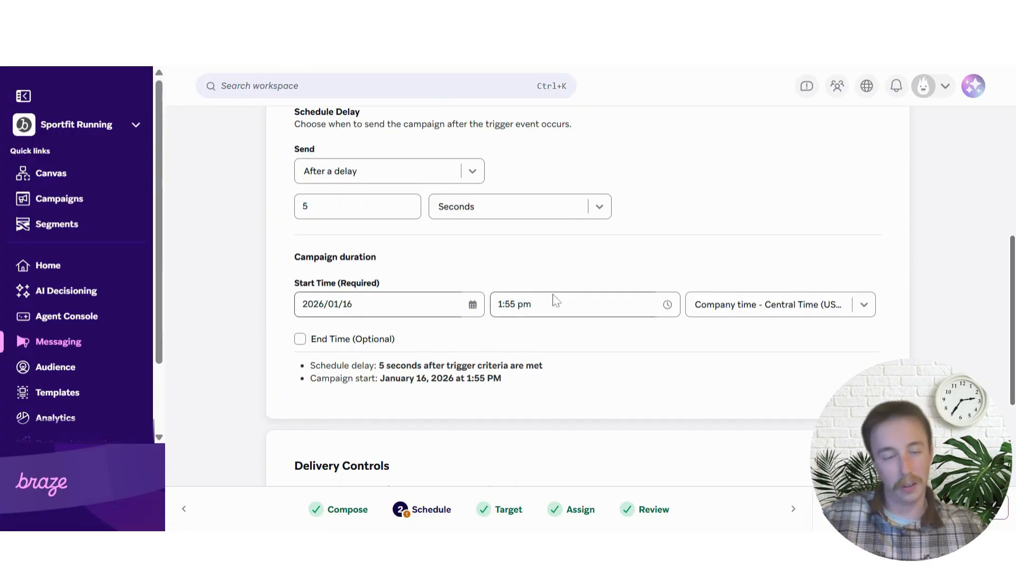
pyautogui.scroll(-1, 555, 296)
pyautogui.scroll(-2, 556, 272)
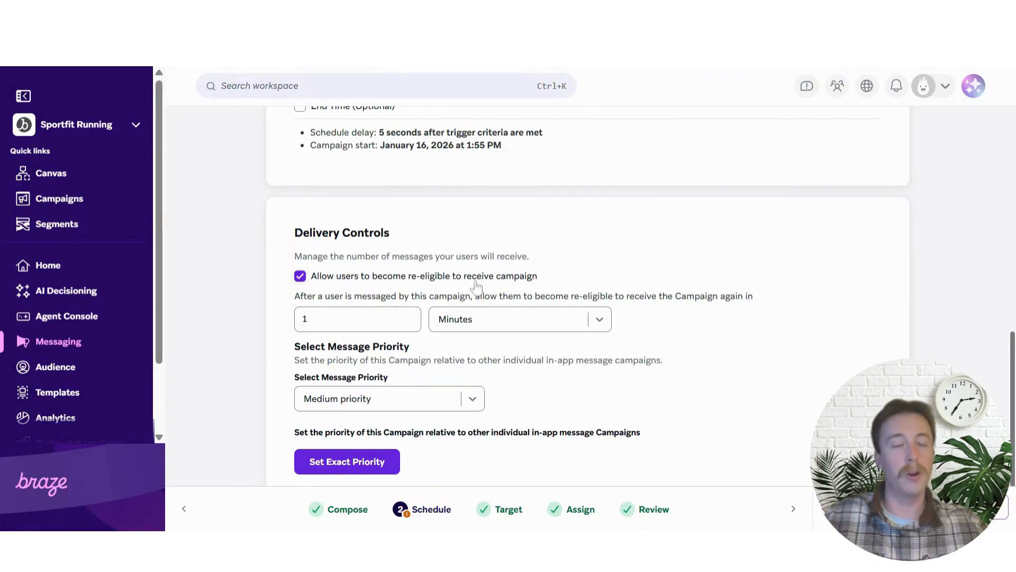
pyautogui.scroll(-1, 466, 290)
pyautogui.scroll(8, 524, 298)
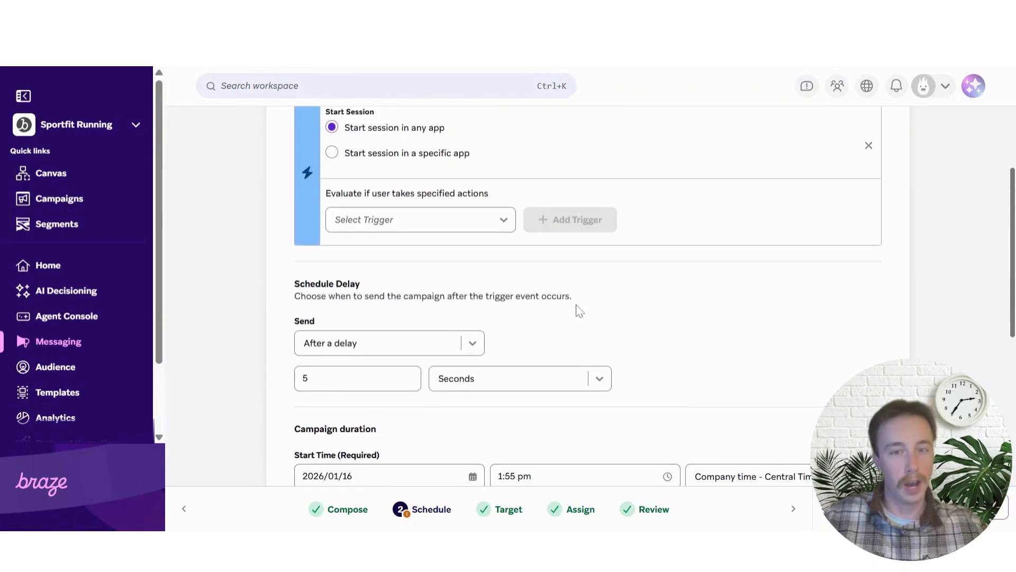
# Go to Target Audiences, showing All Everyone filtered to one e-mail address
pyautogui.scroll(3, 580, 312)
pyautogui.click(596, 169)
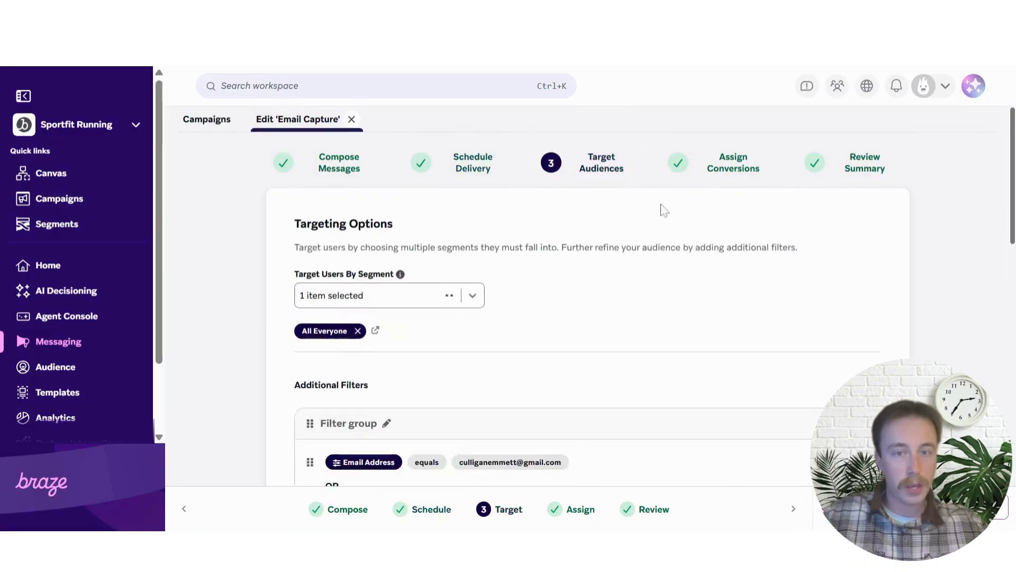
pyautogui.scroll(-2, 630, 246)
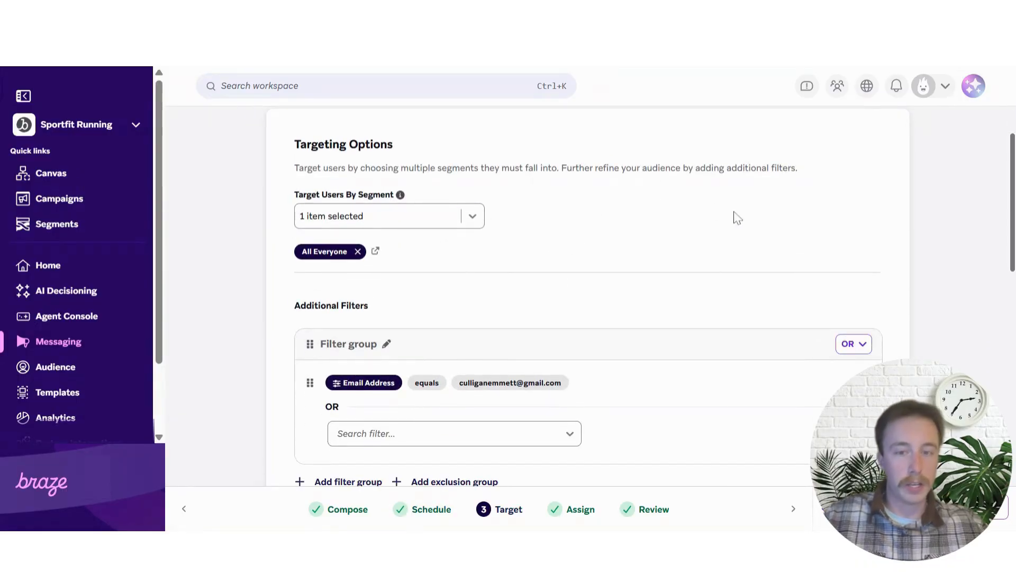
pyautogui.scroll(-2, 539, 228)
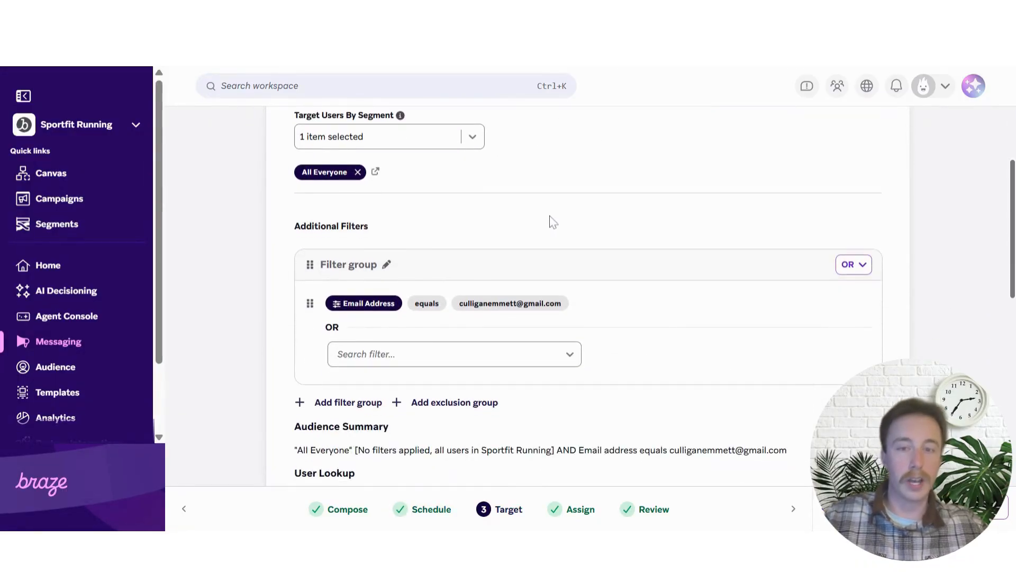
pyautogui.scroll(2, 551, 228)
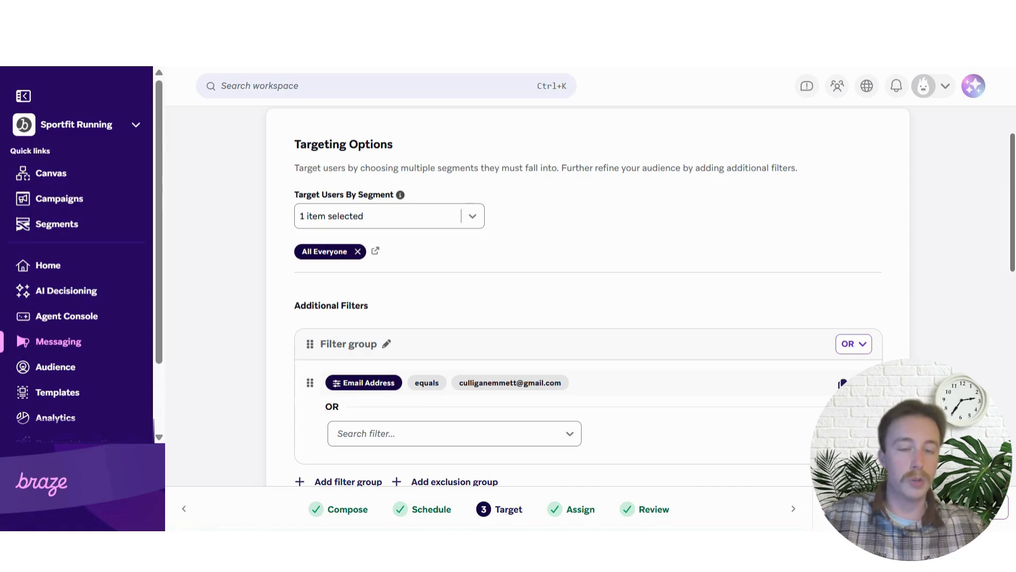
# Delete the Email Address filter so the audience is All Everyone with no filters
pyautogui.click(843, 383)
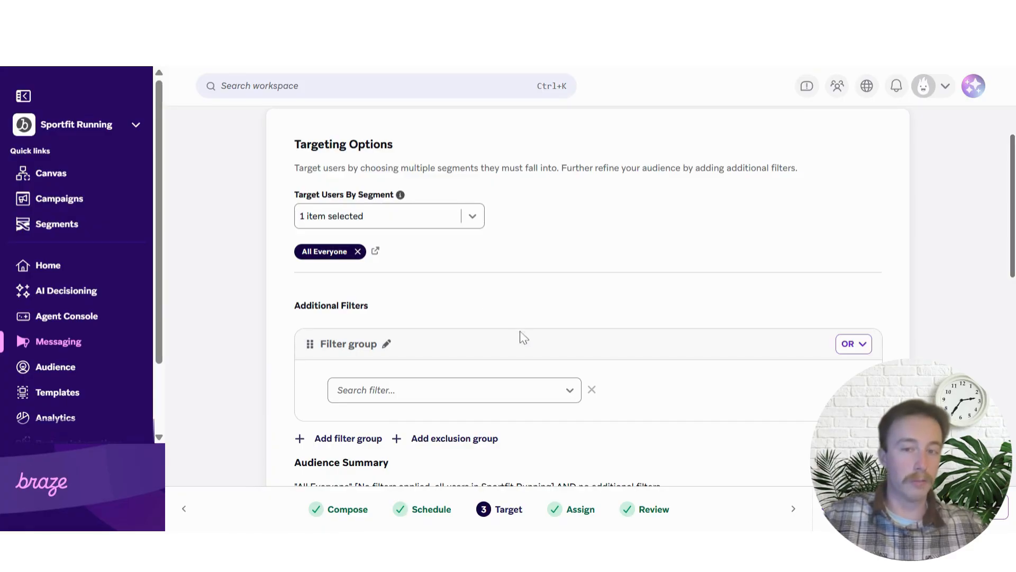
pyautogui.scroll(-2, 521, 307)
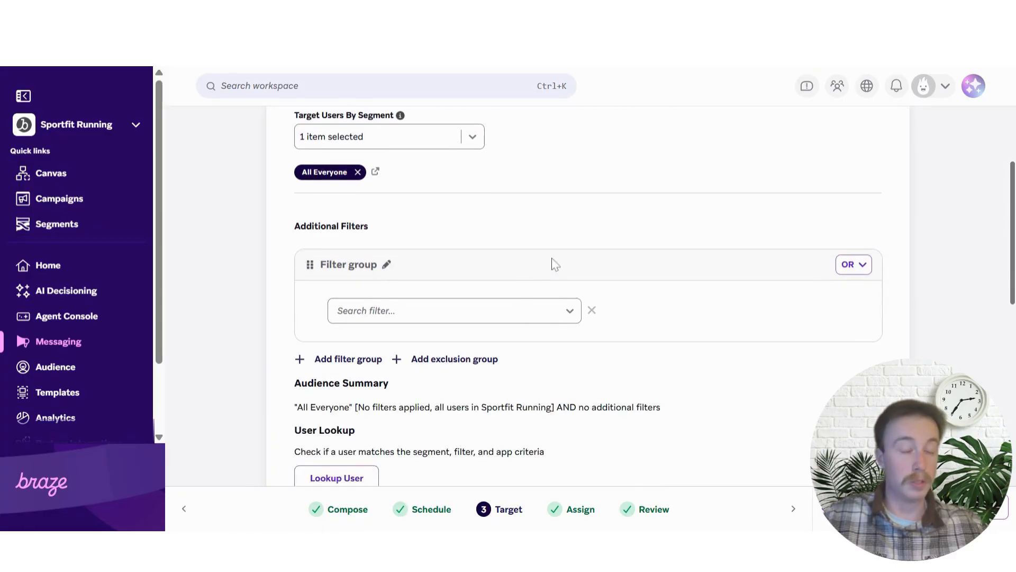
pyautogui.scroll(-2, 577, 332)
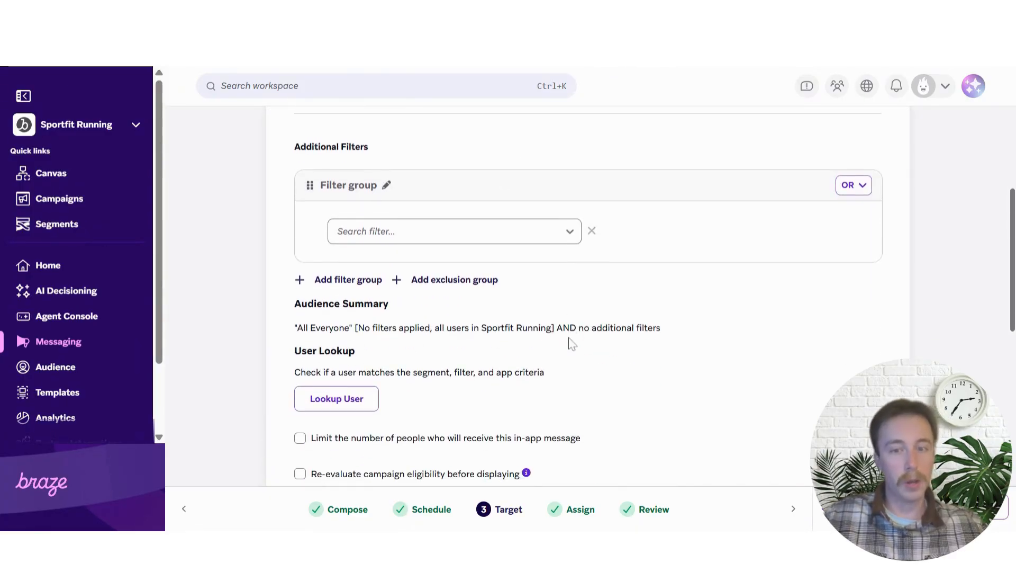
pyautogui.scroll(-2, 599, 315)
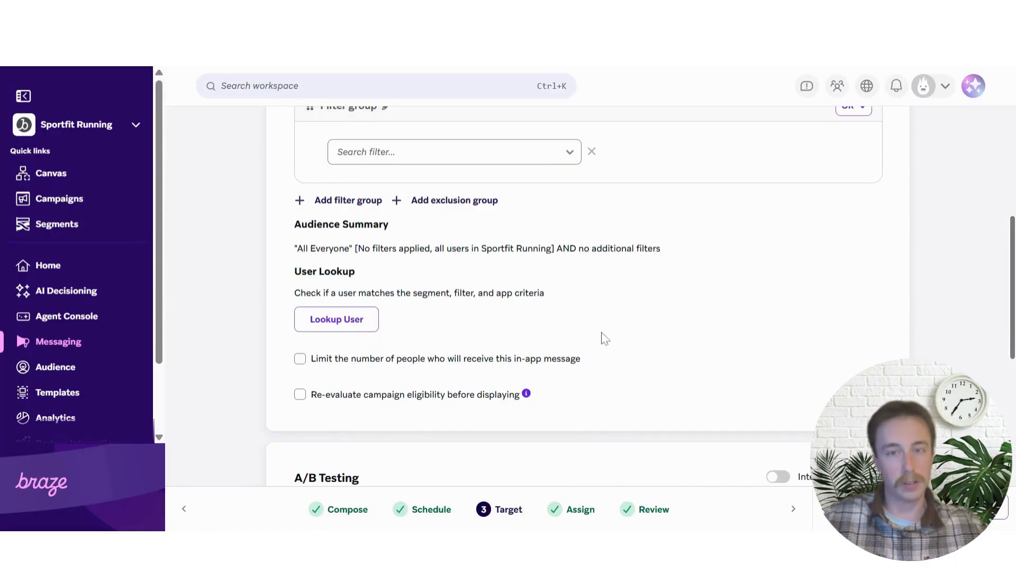
pyautogui.scroll(-4, 604, 339)
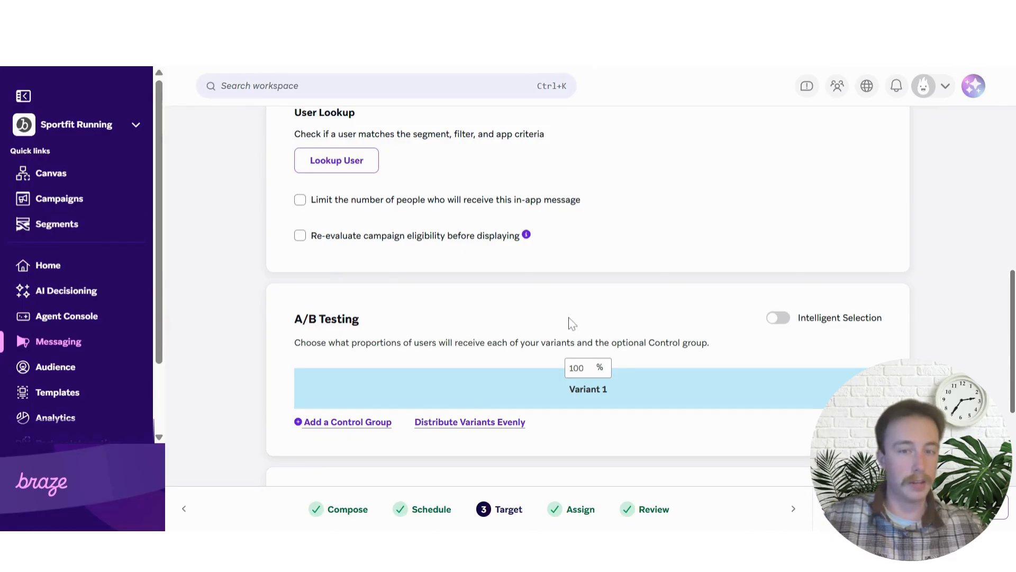
pyautogui.scroll(-3, 569, 320)
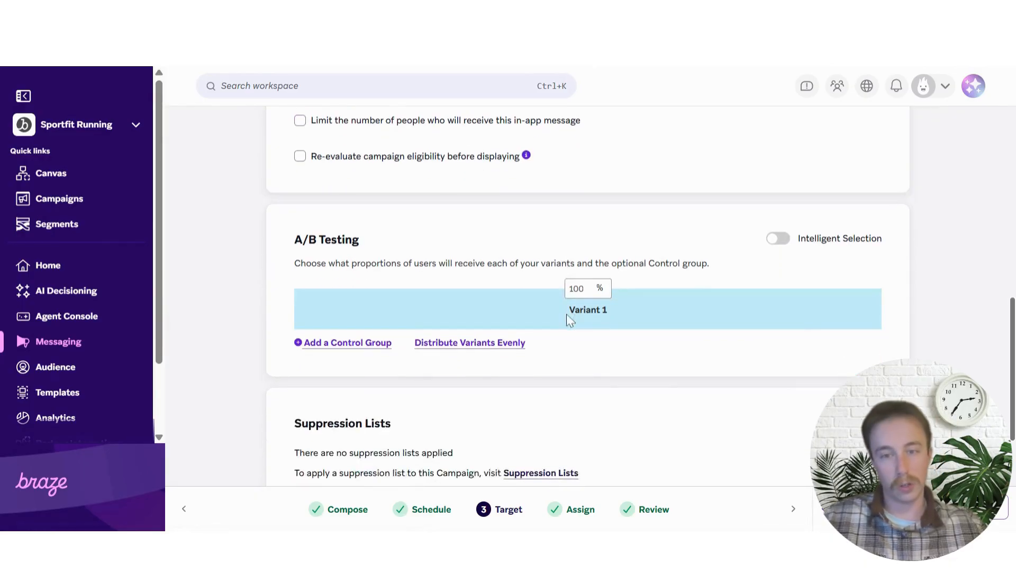
pyautogui.scroll(3, 569, 319)
pyautogui.scroll(5, 567, 317)
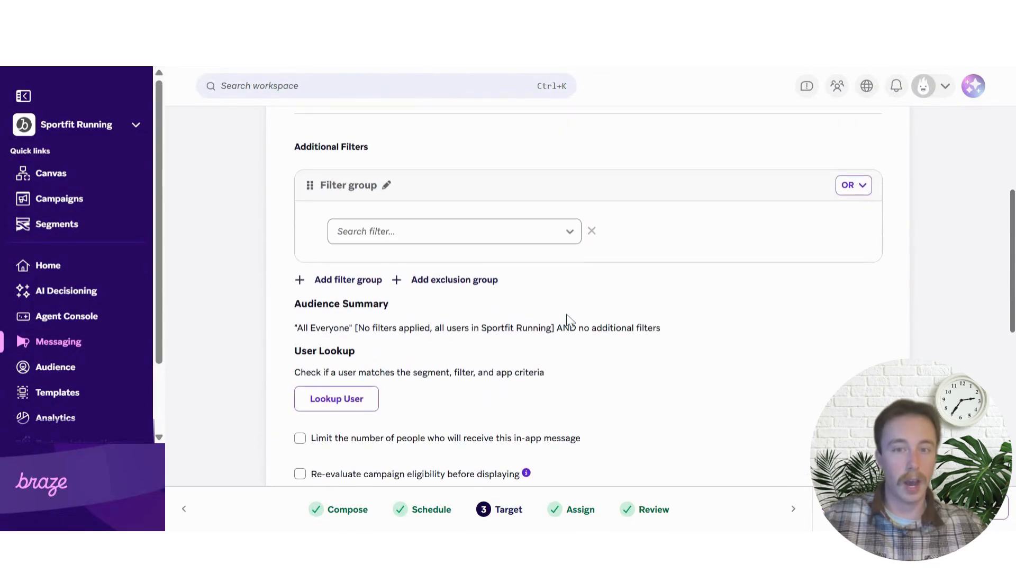
pyautogui.scroll(-2, 556, 311)
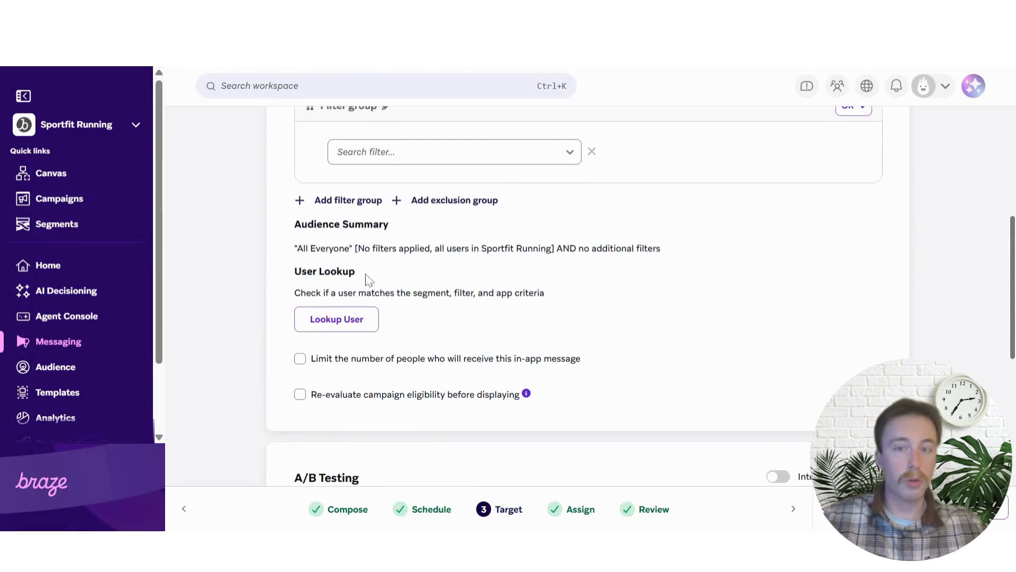
# Try the User Lookup search, close it, and scroll to Total Population and Suppression Lists
pyautogui.click(343, 324)
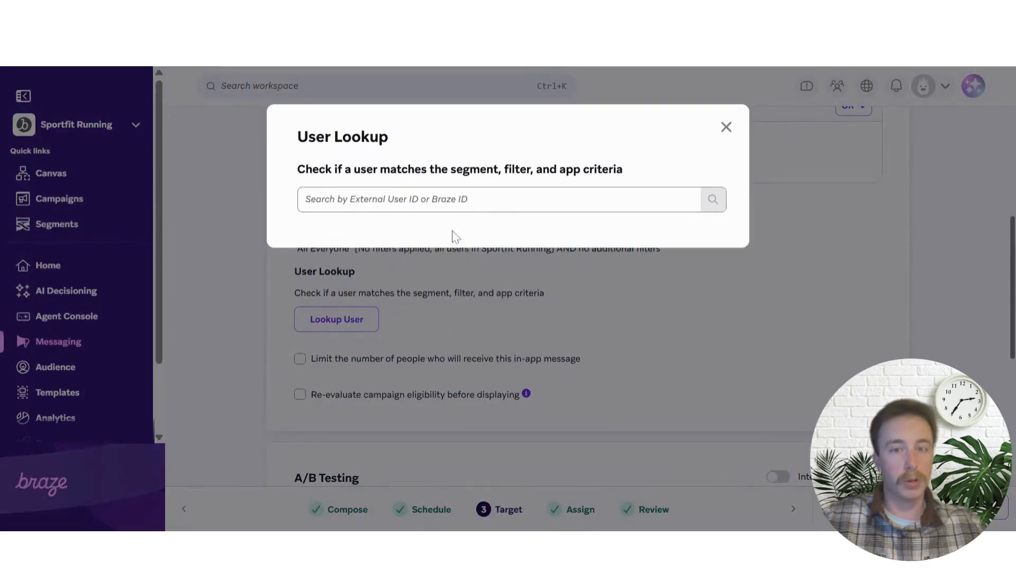
pyautogui.click(450, 204)
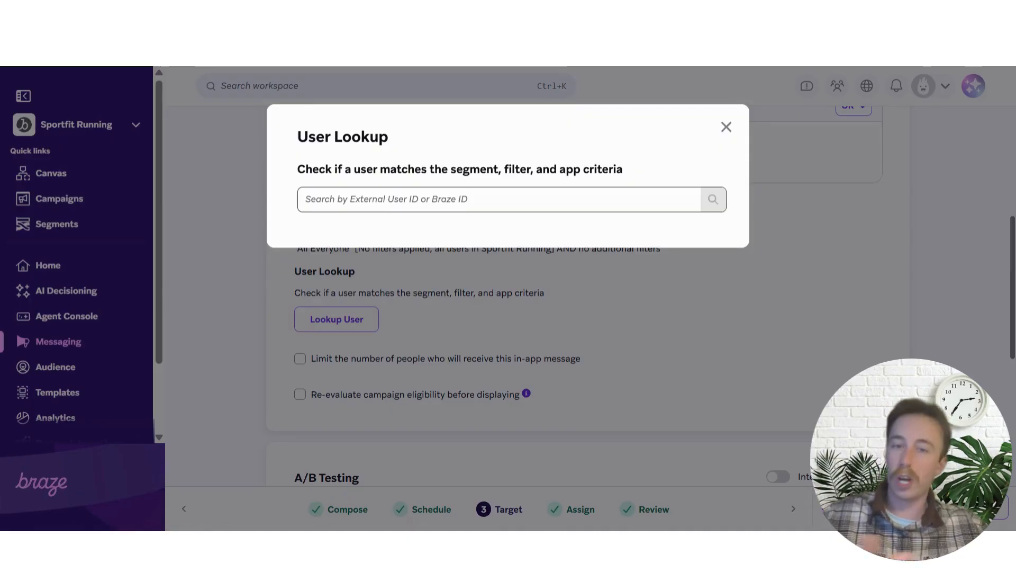
pyautogui.click(726, 127)
pyautogui.scroll(-10, 438, 328)
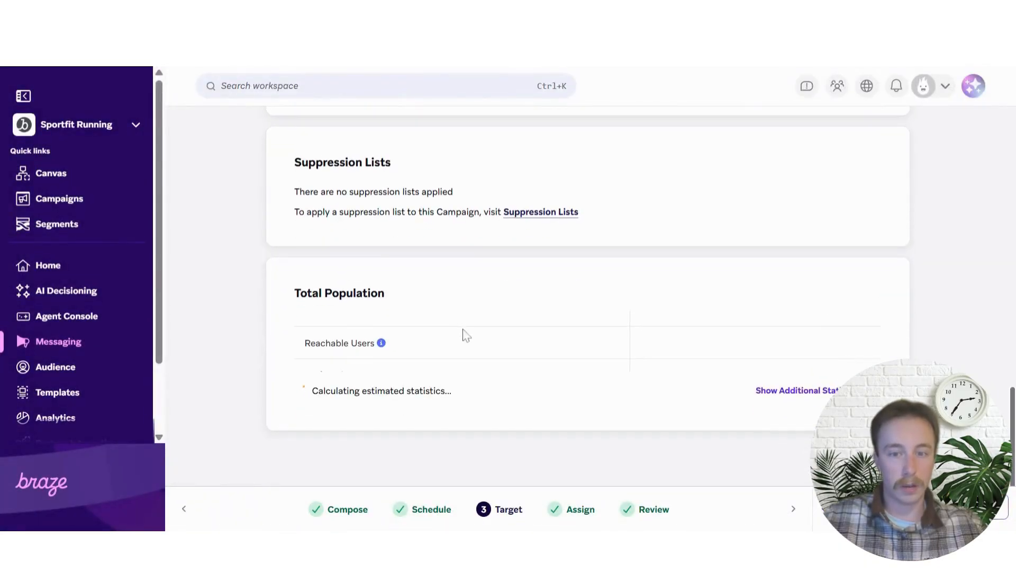
# Pass the Assign step's Starts Session conversion (3-day deadline) and reach the Review summary
pyautogui.click(580, 511)
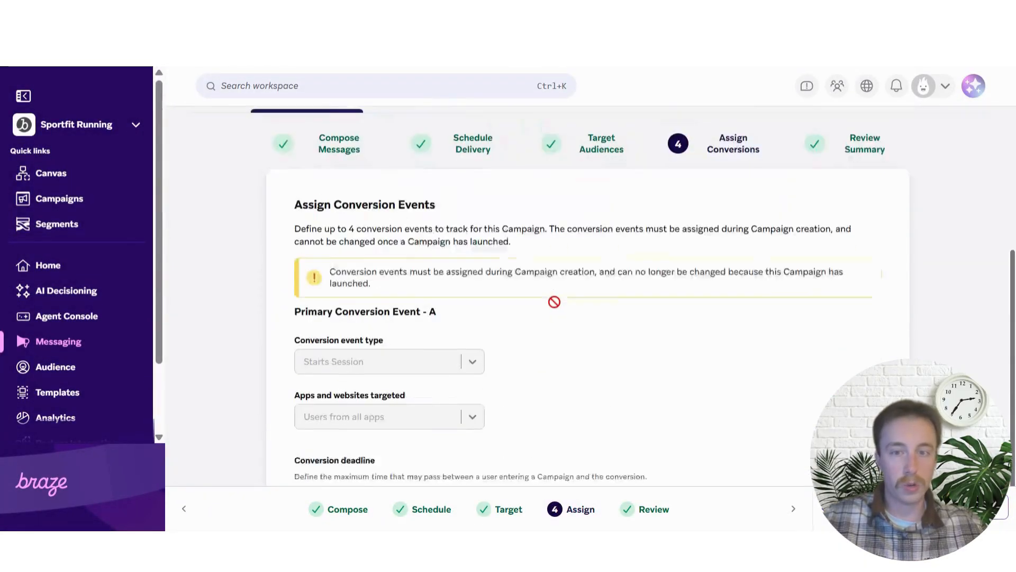
pyautogui.scroll(-2, 552, 310)
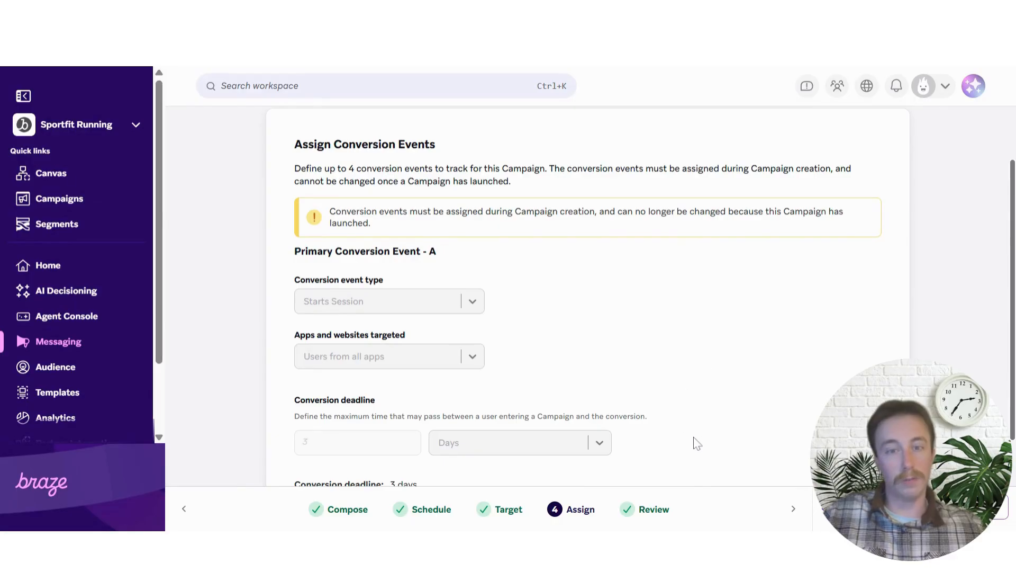
pyautogui.click(651, 509)
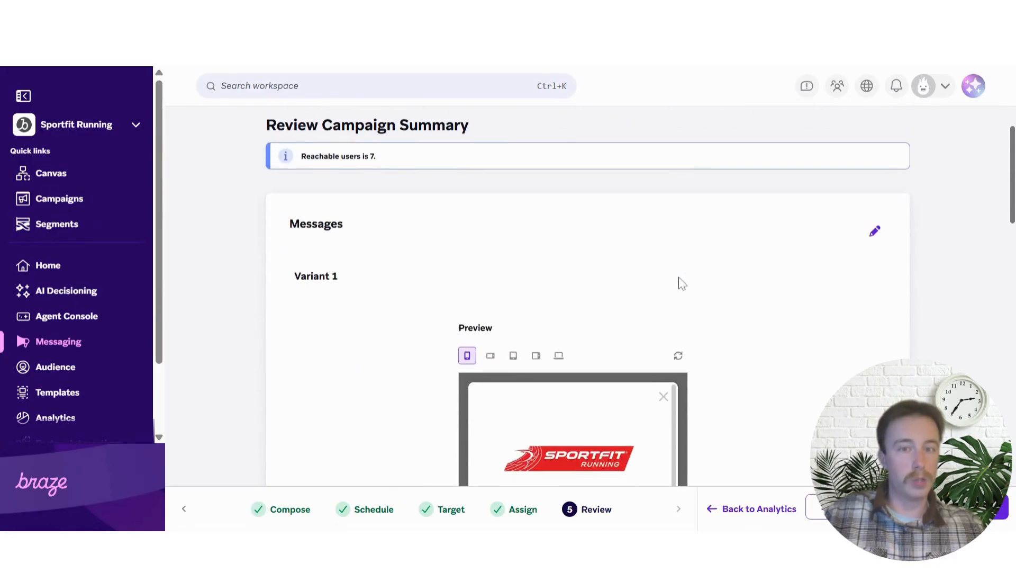
# Scroll the Review summary's message preview down to the Sign up and No thanks buttons
pyautogui.scroll(-3, 685, 289)
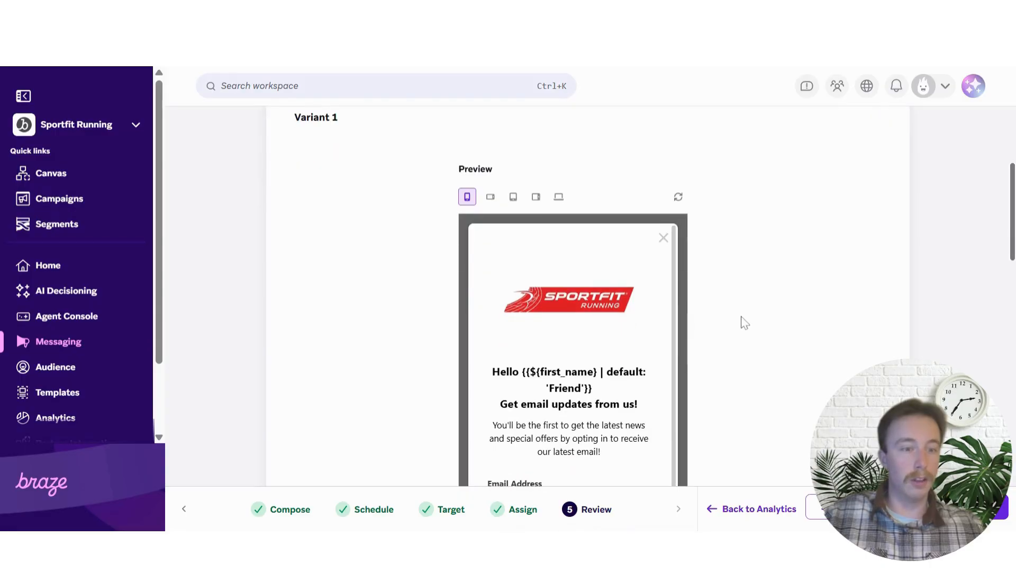
pyautogui.scroll(-3, 744, 323)
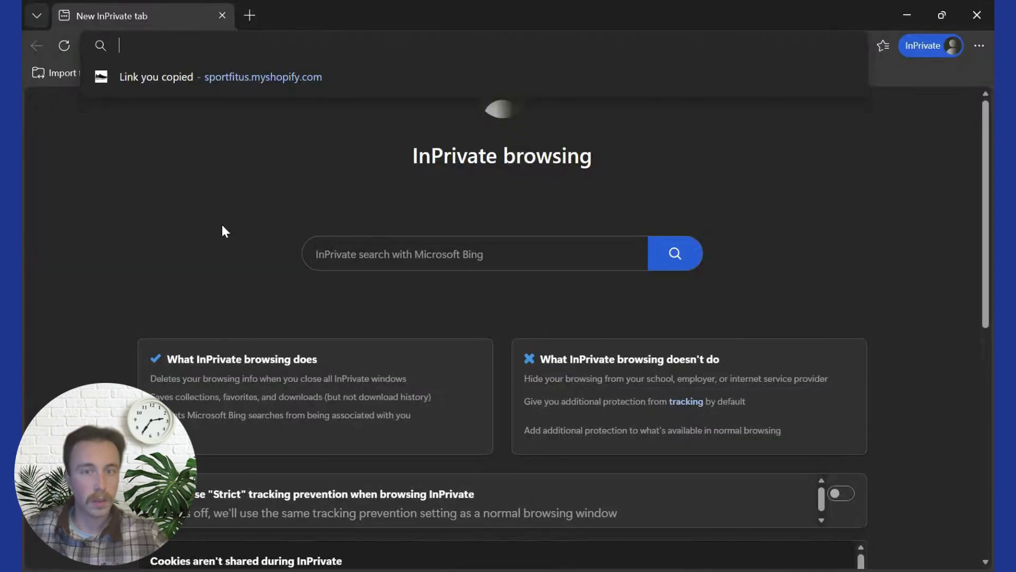
# Load the copied SportfitUS store link privately and get past its store password
pyautogui.click(236, 201)
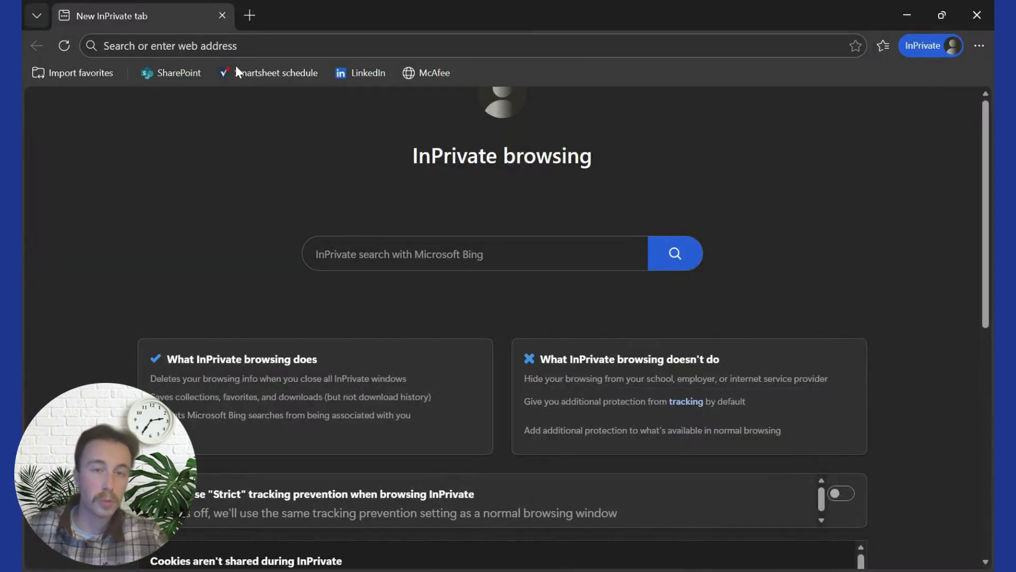
pyautogui.click(276, 45)
pyautogui.click(281, 75)
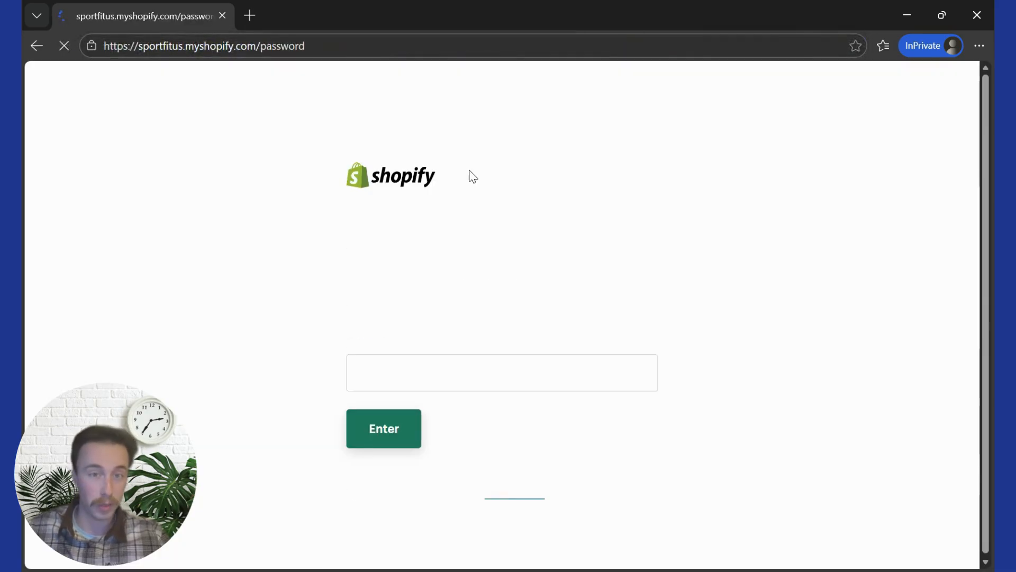
pyautogui.click(477, 369)
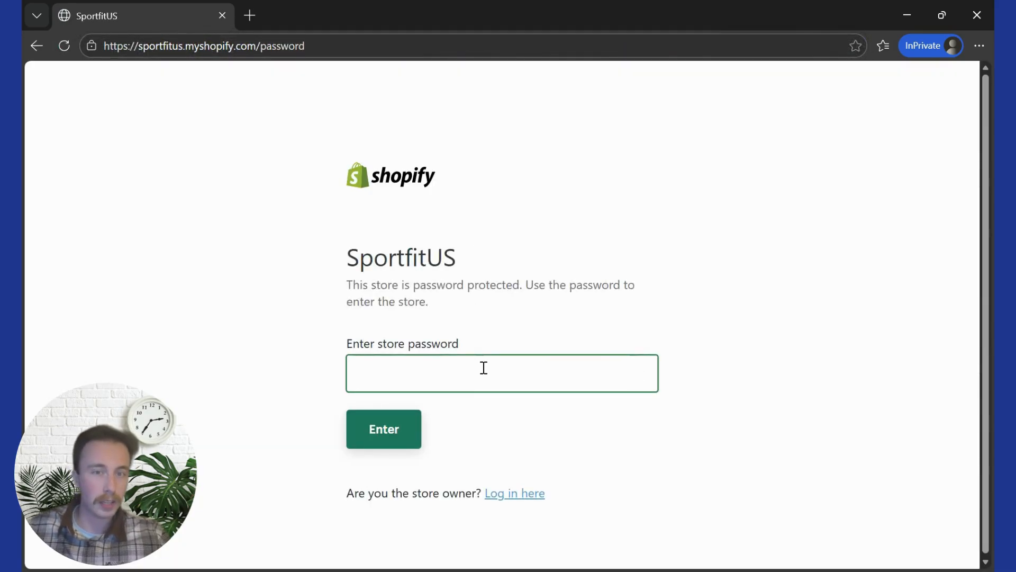
pyautogui.click(386, 443)
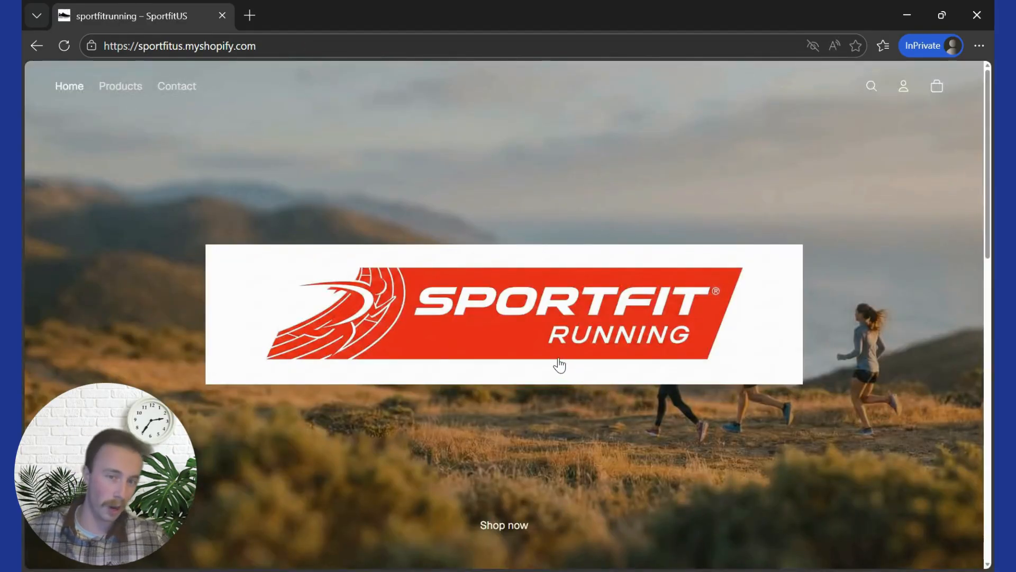
# Scroll the storefront until the email popup appears and sign up with a test address
pyautogui.scroll(-5, 561, 364)
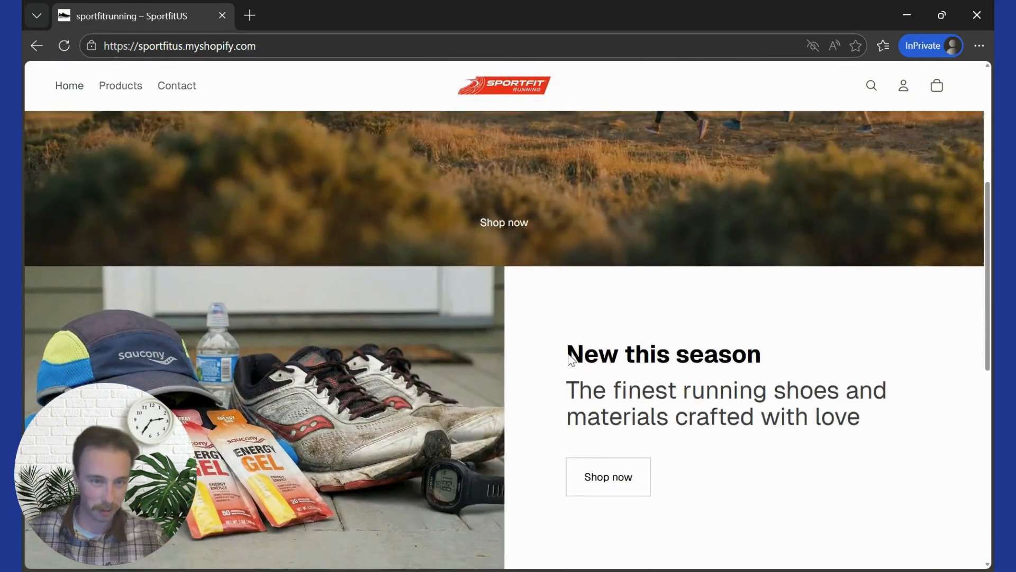
pyautogui.scroll(-1, 570, 359)
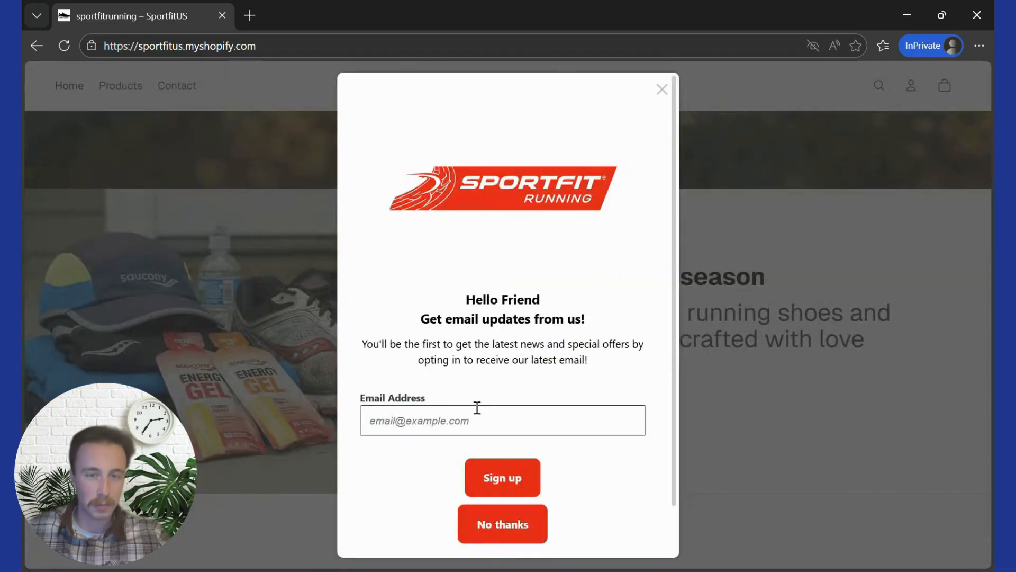
pyautogui.click(458, 370)
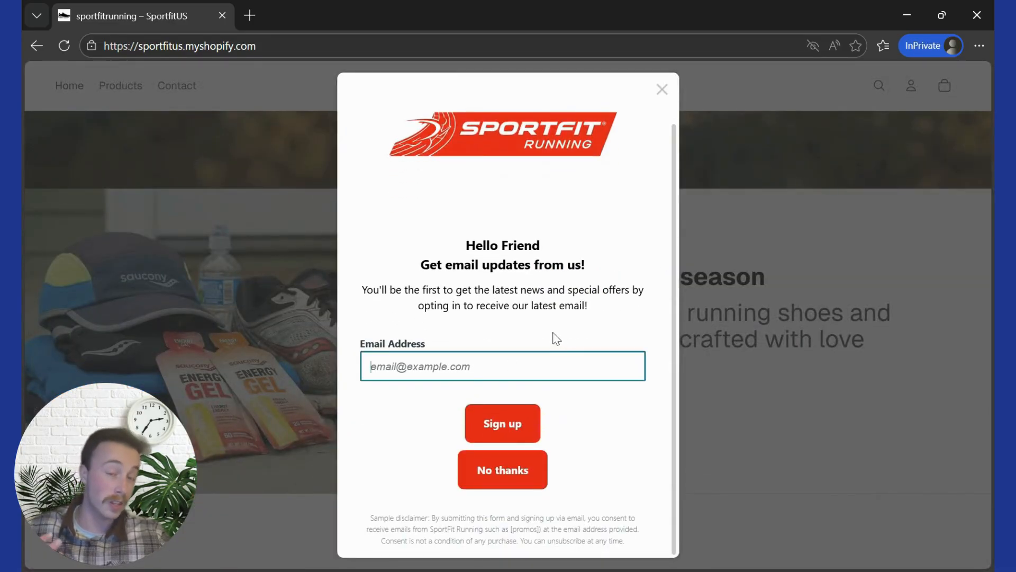
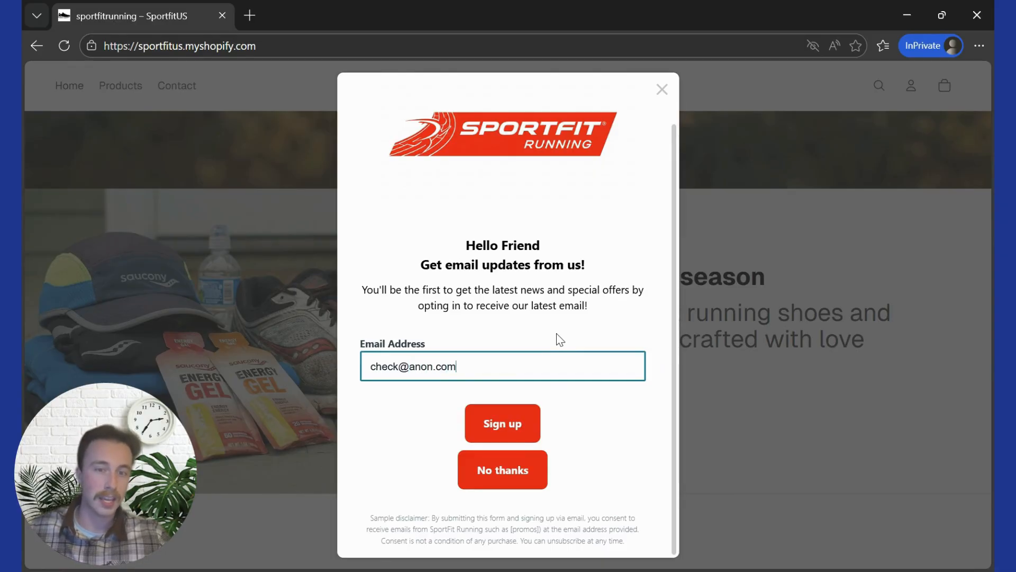
pyautogui.click(487, 428)
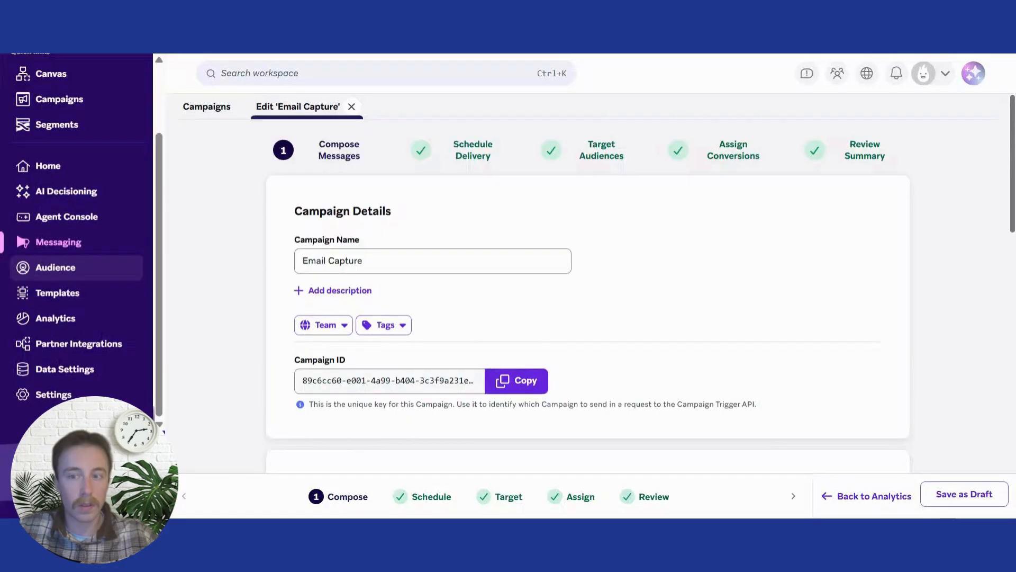
# Search Audience > Search Users for the test email address to find the new profile
pyautogui.click(110, 275)
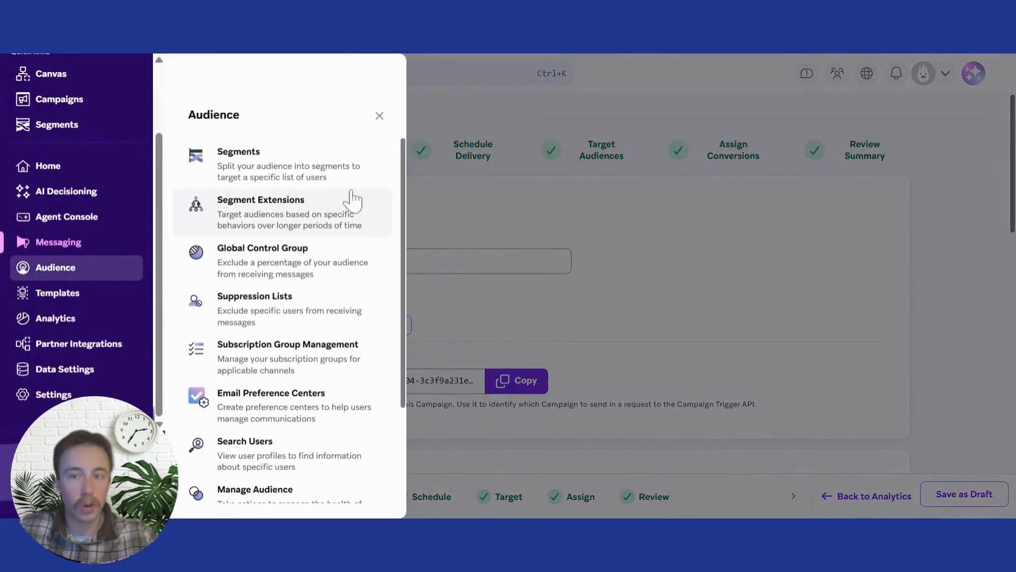
pyautogui.scroll(-3, 339, 244)
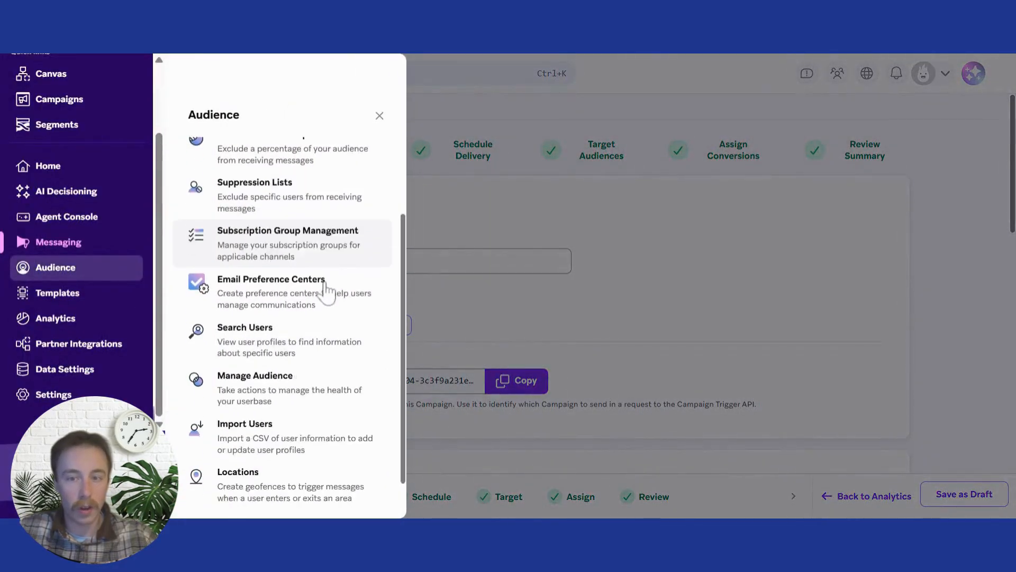
pyautogui.click(369, 328)
pyautogui.click(472, 288)
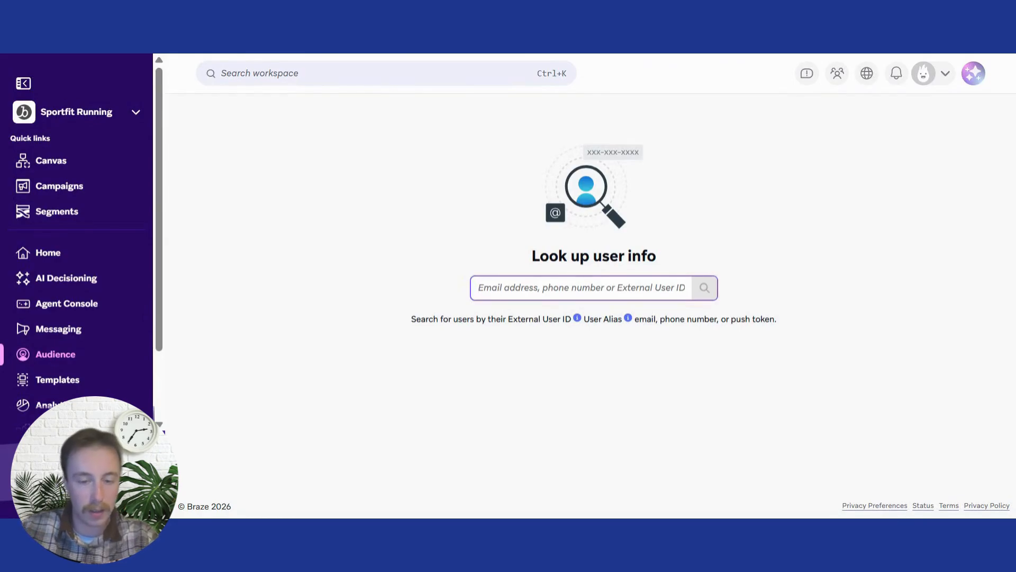
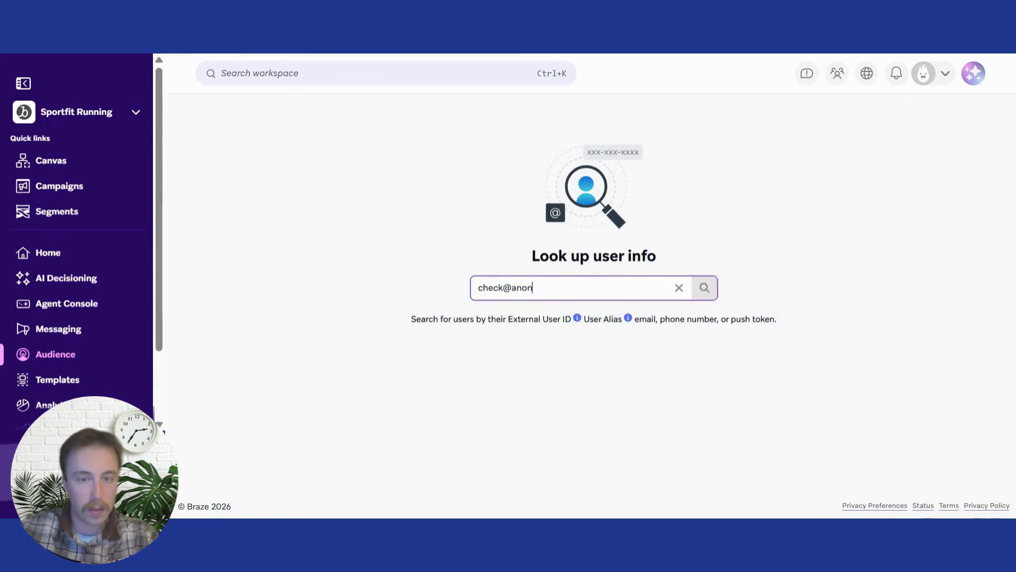
pyautogui.press('Return')
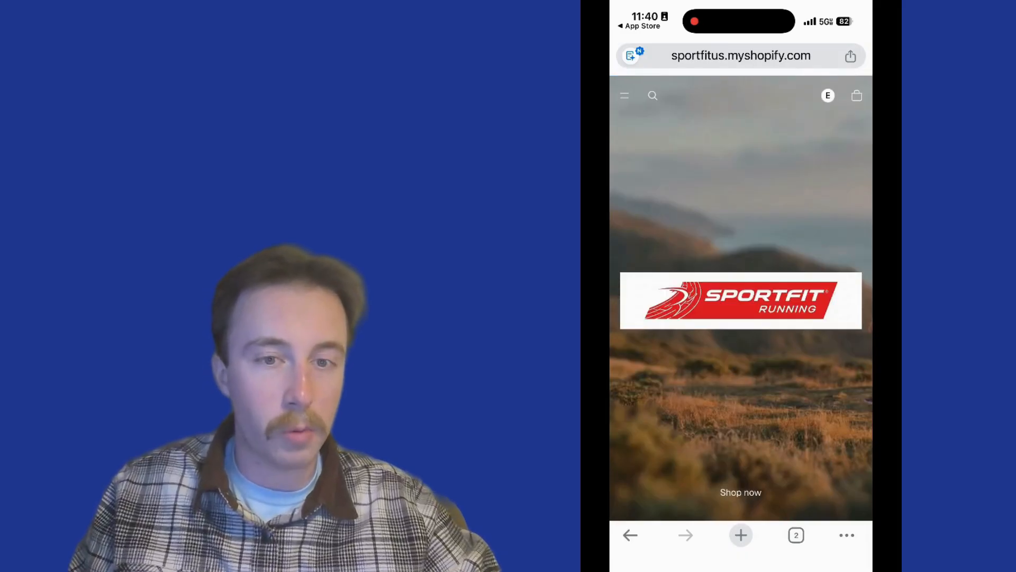
# Scroll the phone storefront until the sign-up popup appears, then select its Email Address field
pyautogui.scroll(-5, 741, 318)
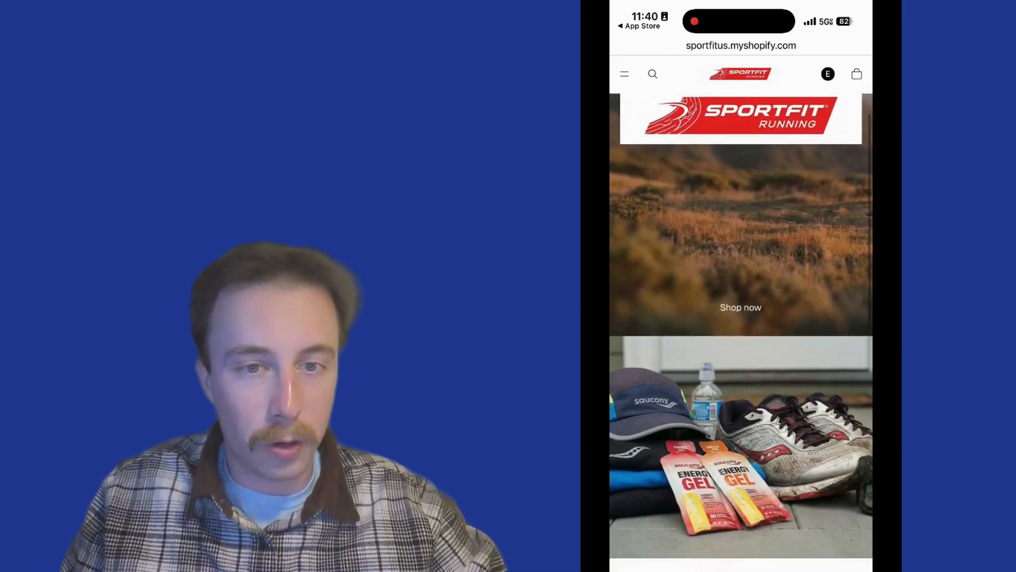
pyautogui.scroll(-5, 741, 317)
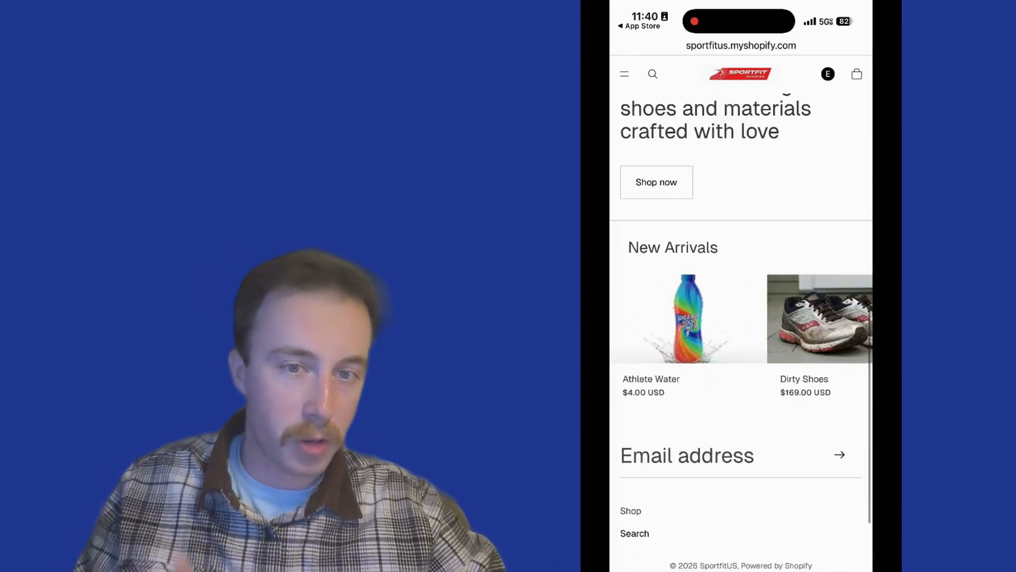
pyautogui.hscroll(3, 741, 318)
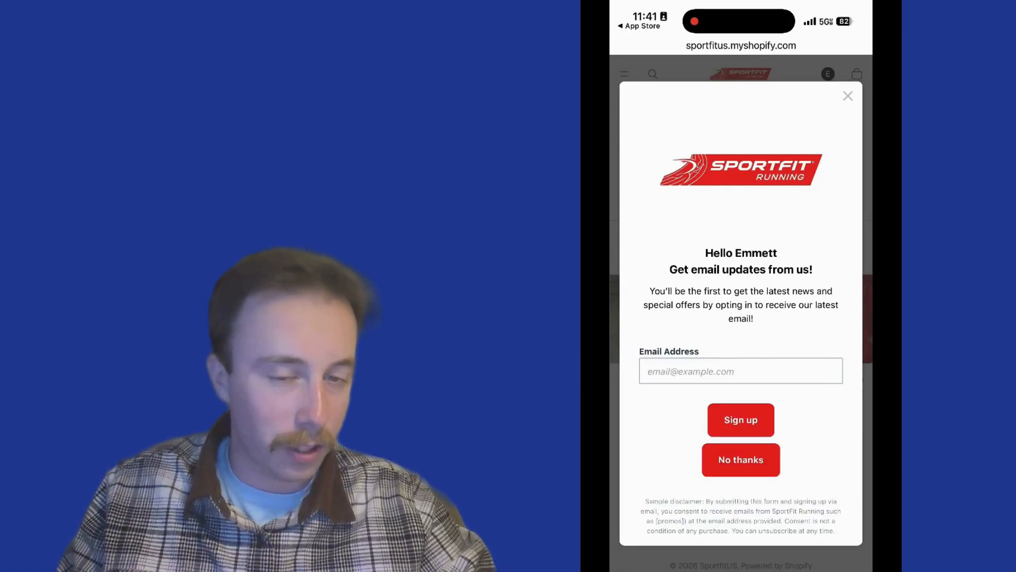
pyautogui.click(741, 370)
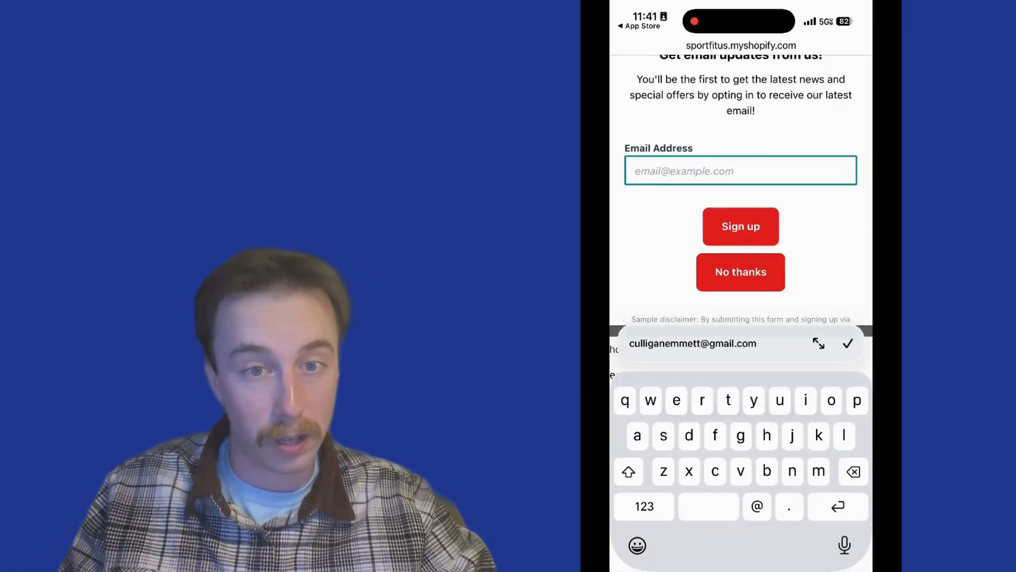